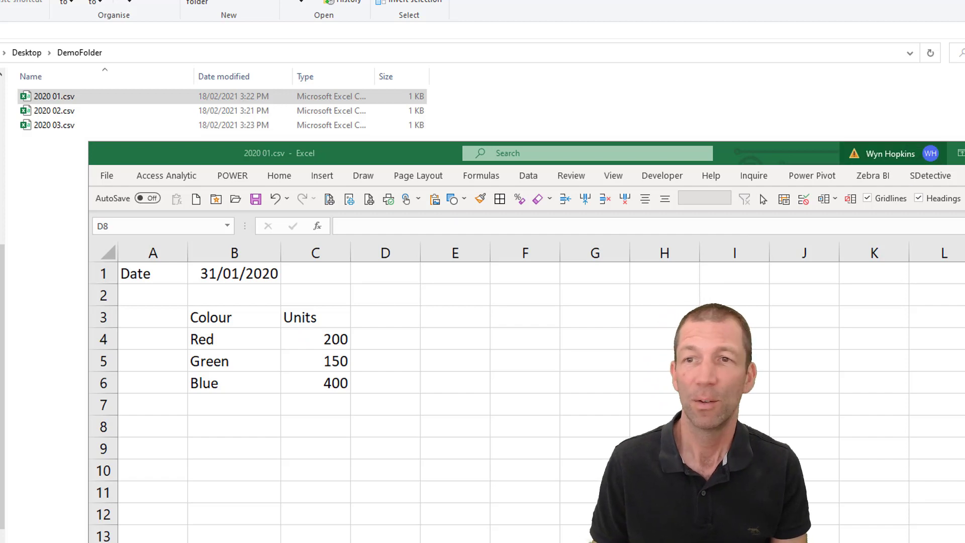
- Close 2020 01.csv without saving and maximize the blank Book2 workbook
{"action": "key", "text": "ctrl+w"}
{"action": "left_click", "coordinate": [528, 315]}
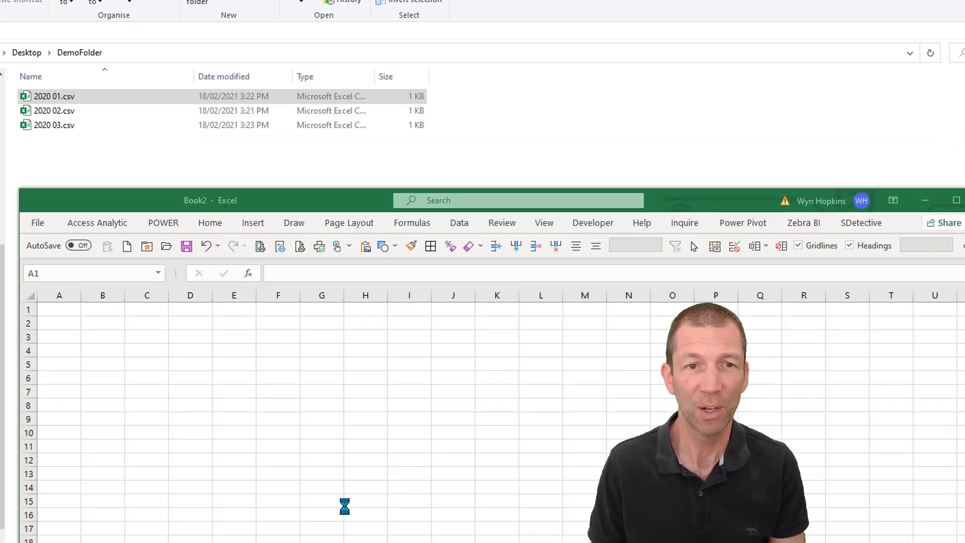
{"action": "key", "text": "super+Up"}
{"action": "left_click", "coordinate": [351, 244]}
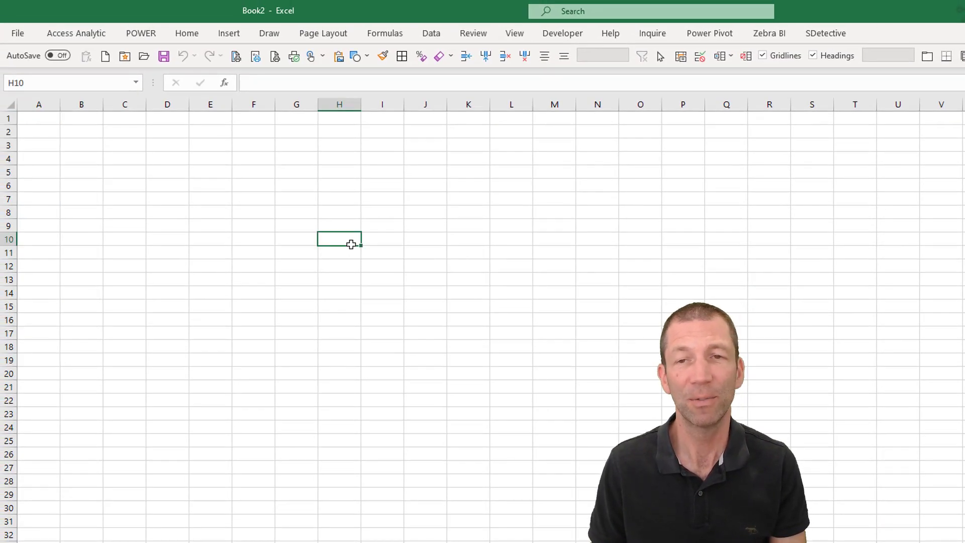
- Start a Get Data import using From File > From Folder
{"action": "left_click", "coordinate": [431, 34]}
{"action": "left_click", "coordinate": [29, 90]}
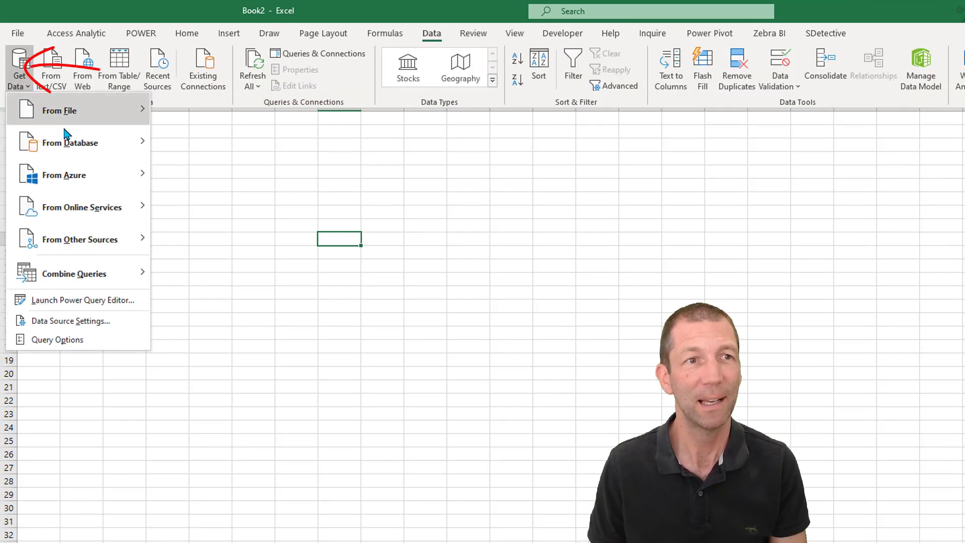
{"action": "mouse_move", "coordinate": [75, 121]}
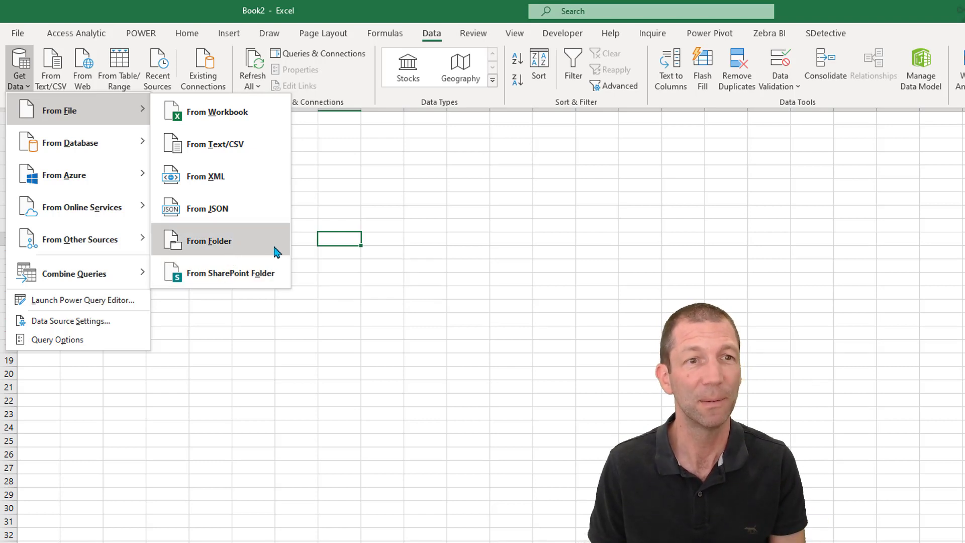
{"action": "left_click", "coordinate": [206, 243]}
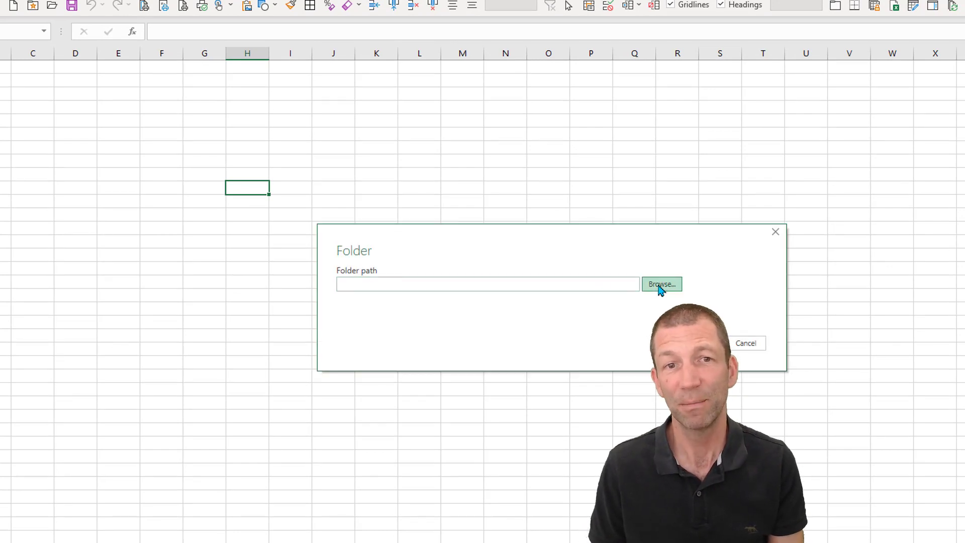
- Browse to DemoFolder and set it as the folder path
{"action": "left_click", "coordinate": [658, 283]}
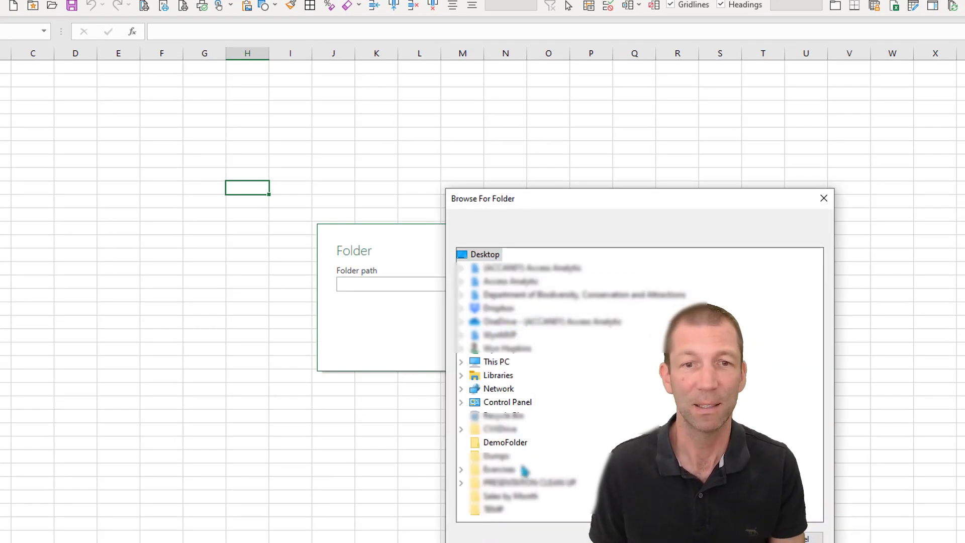
{"action": "left_click", "coordinate": [513, 442]}
{"action": "left_click", "coordinate": [762, 537]}
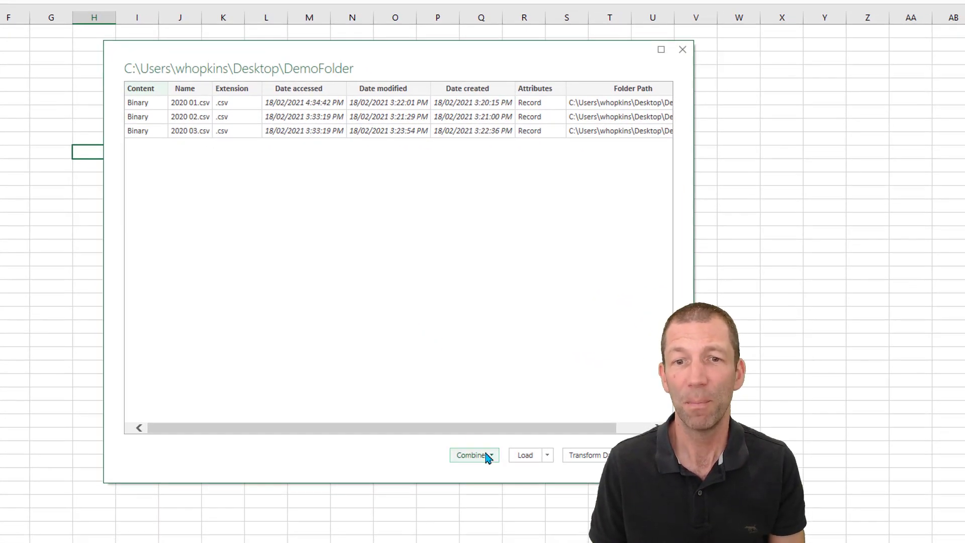
- Combine & Transform the files, accepting the first file as the sample
{"action": "left_click", "coordinate": [496, 459]}
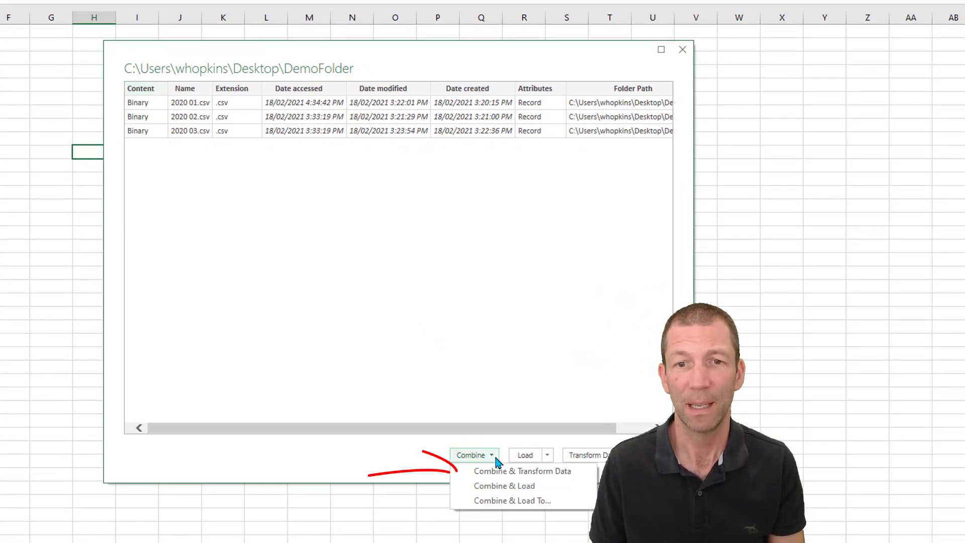
{"action": "left_click", "coordinate": [551, 474]}
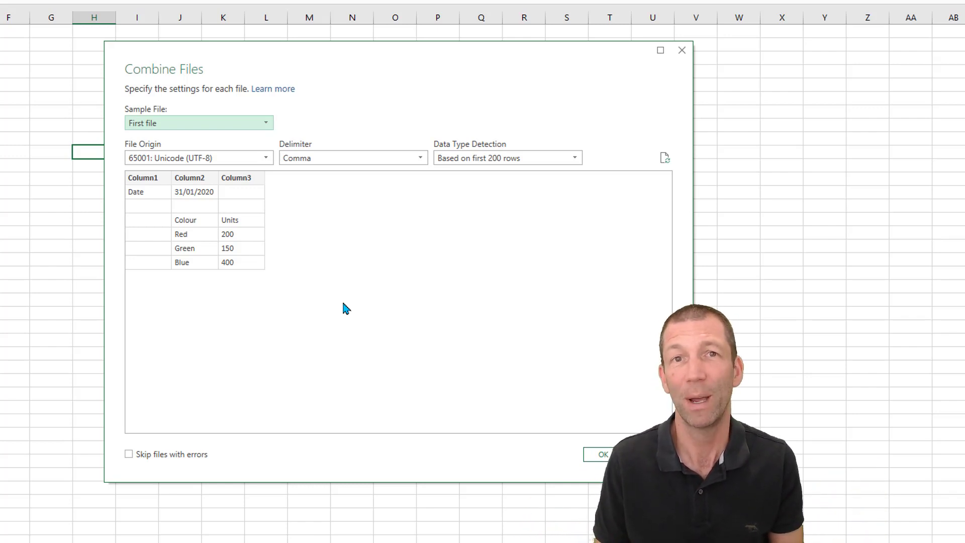
{"action": "left_click", "coordinate": [603, 455]}
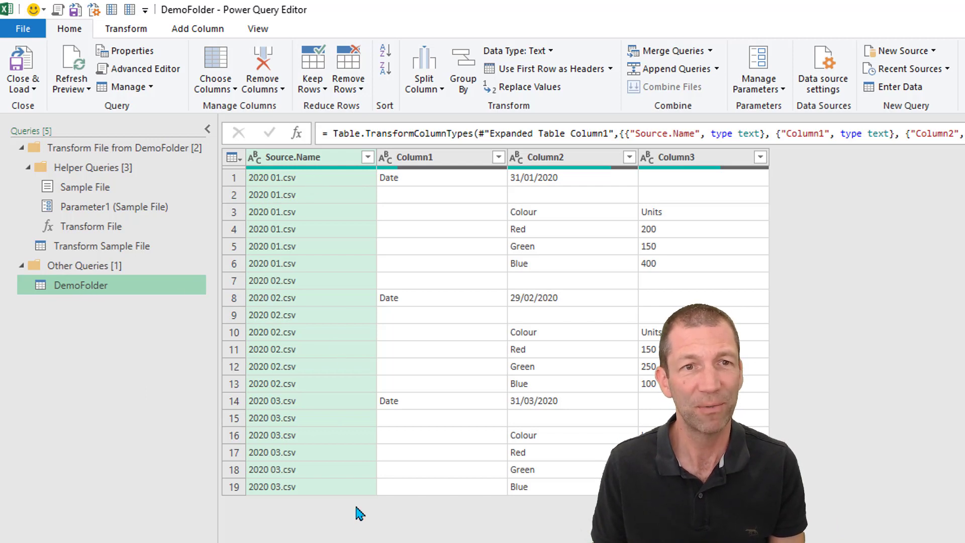
- Check the January, February and March Date rows, then switch to Transform Sample File
{"action": "left_click", "coordinate": [235, 179]}
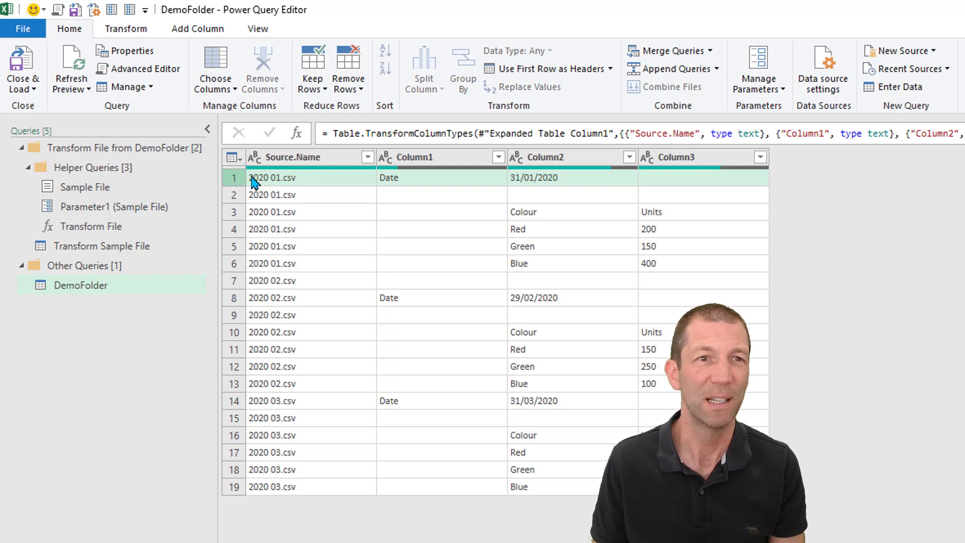
{"action": "left_click", "coordinate": [234, 298]}
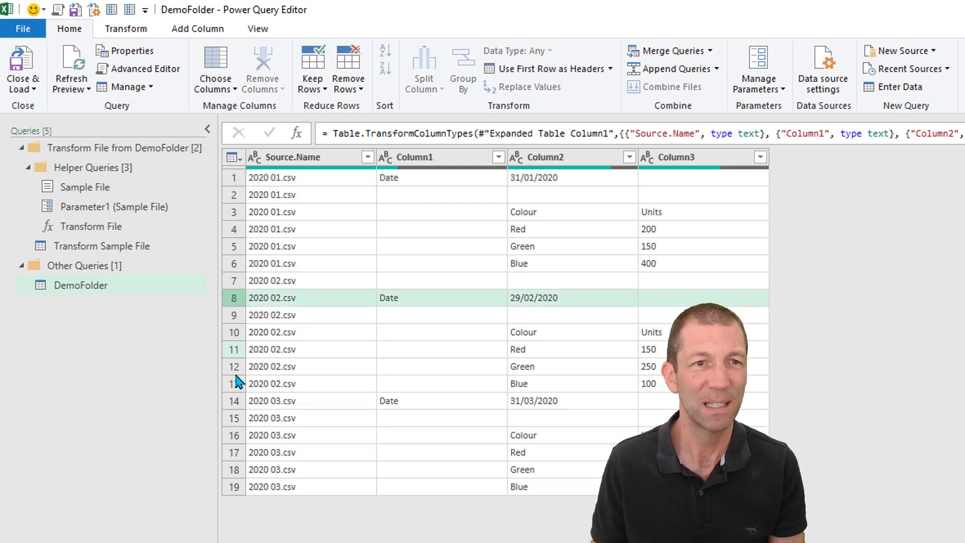
{"action": "left_click", "coordinate": [236, 400]}
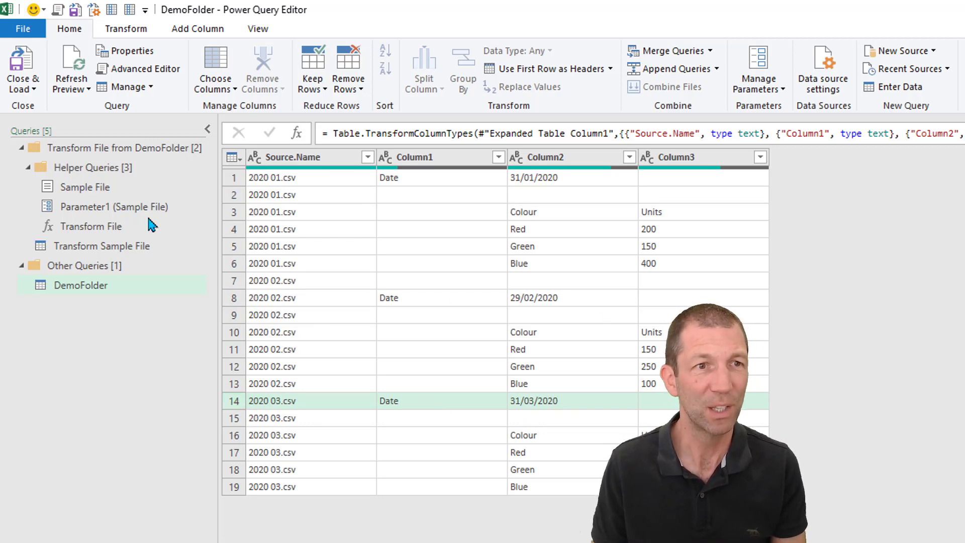
{"action": "left_click", "coordinate": [97, 247]}
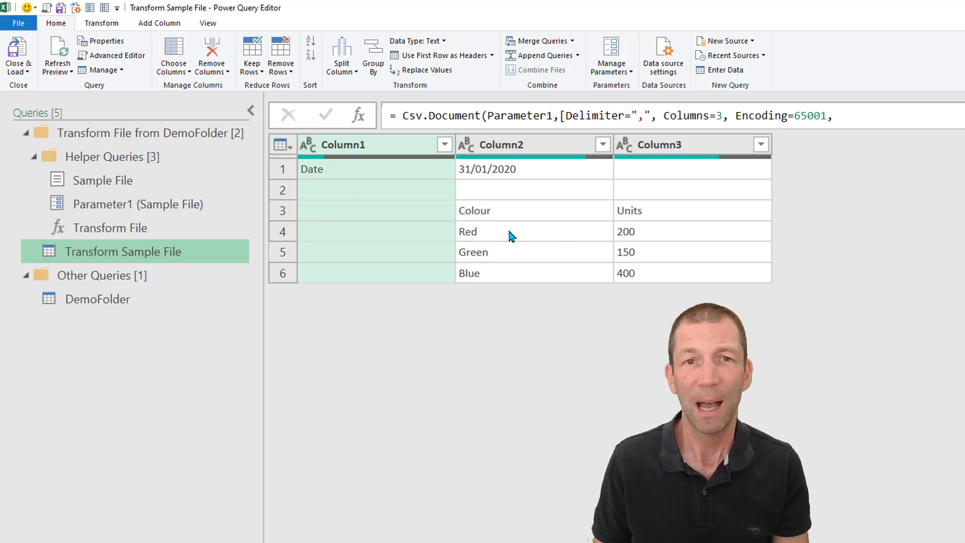
- Add a conditional Custom column: if Column1 equals 'Date', output Column2
{"action": "left_click", "coordinate": [399, 174]}
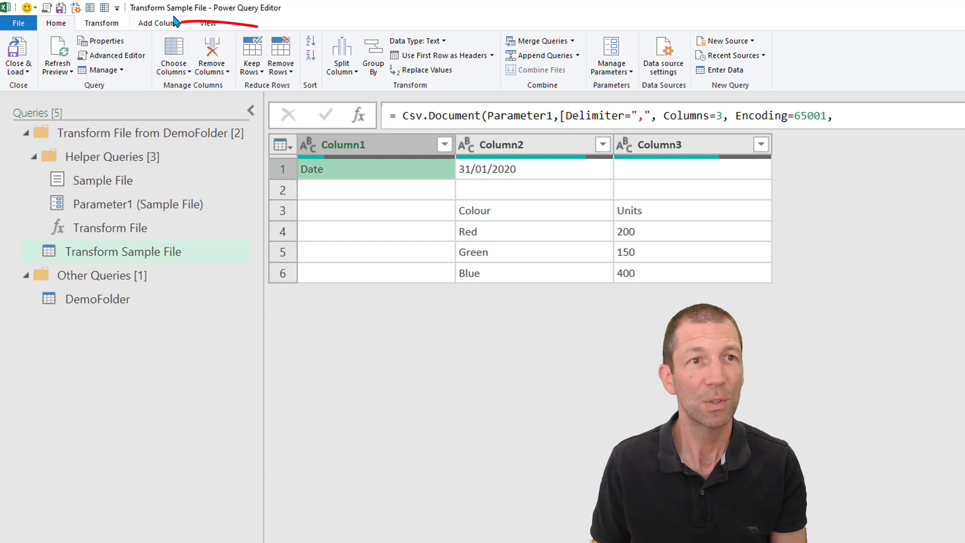
{"action": "left_click", "coordinate": [172, 23]}
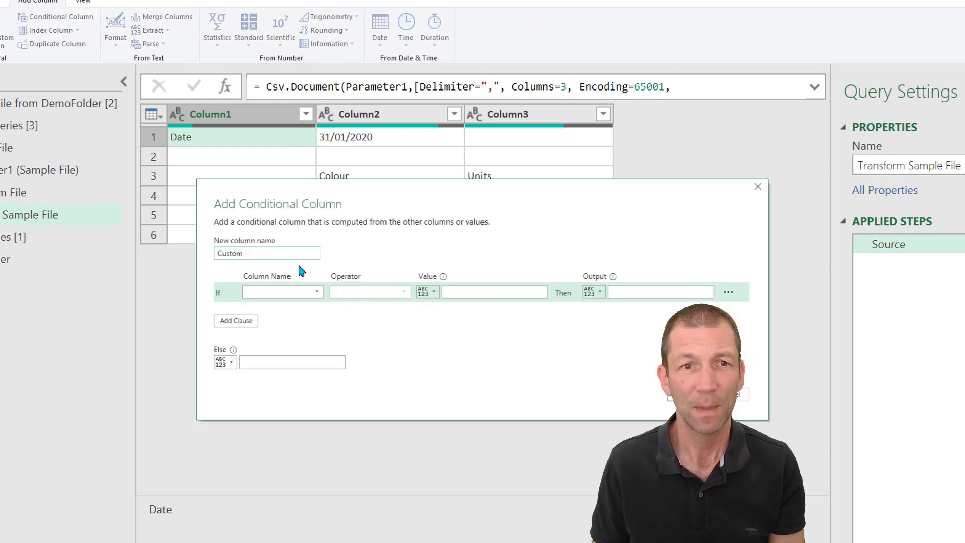
{"action": "left_click", "coordinate": [301, 292]}
{"action": "left_click", "coordinate": [271, 305]}
{"action": "left_click", "coordinate": [464, 295]}
{"action": "type", "text": "Date"}
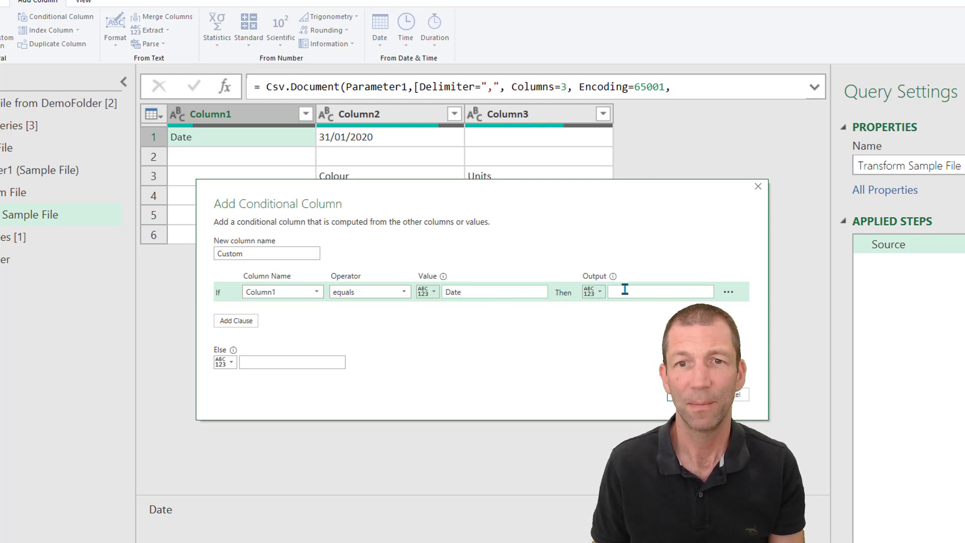
{"action": "left_click", "coordinate": [592, 292]}
{"action": "left_click", "coordinate": [599, 324]}
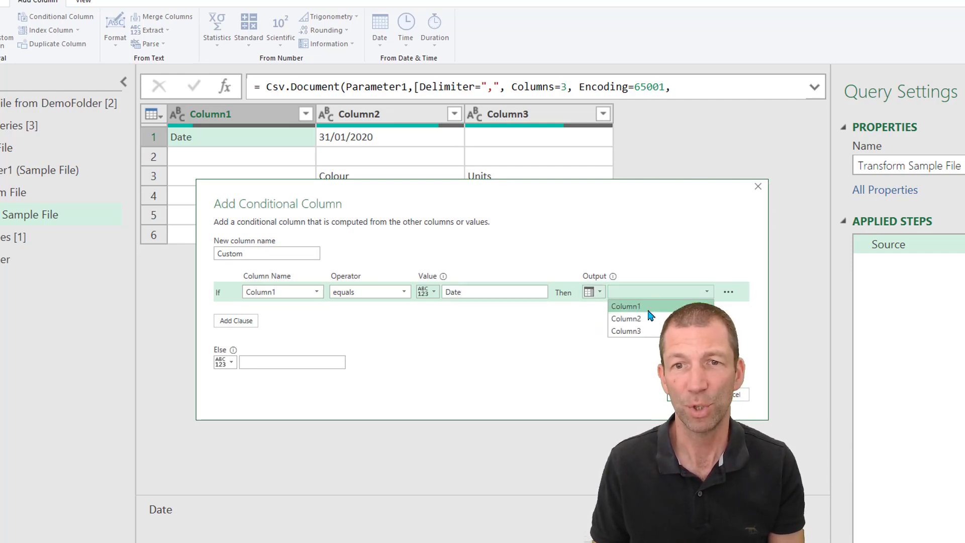
{"action": "left_click", "coordinate": [659, 291]}
{"action": "left_click", "coordinate": [648, 317]}
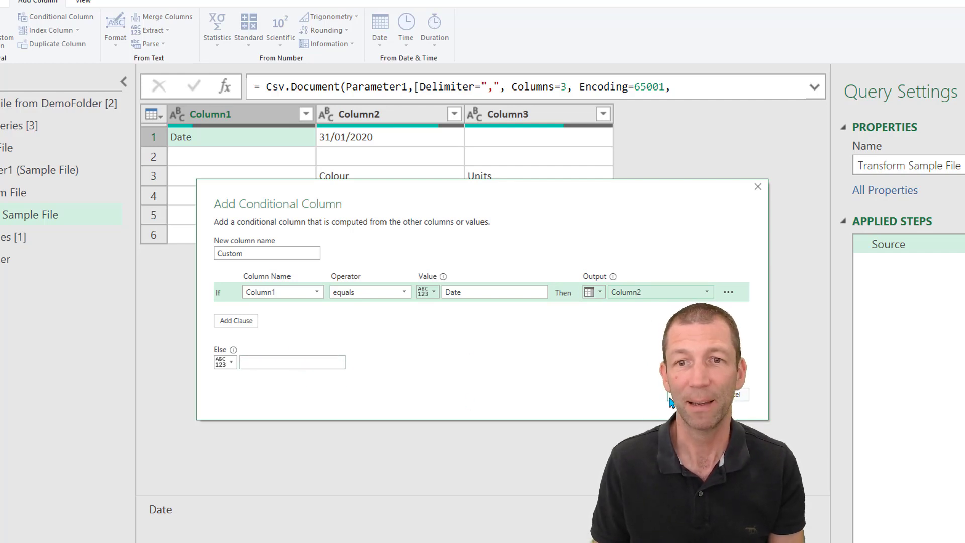
{"action": "left_click", "coordinate": [696, 395]}
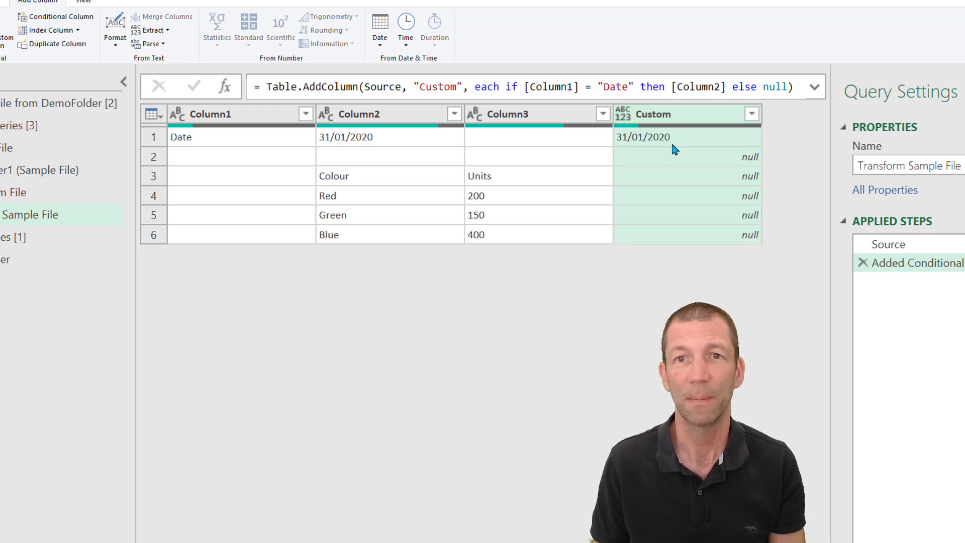
- Fill the Custom column down so every row shows 31/01/2020
{"action": "right_click", "coordinate": [666, 112]}
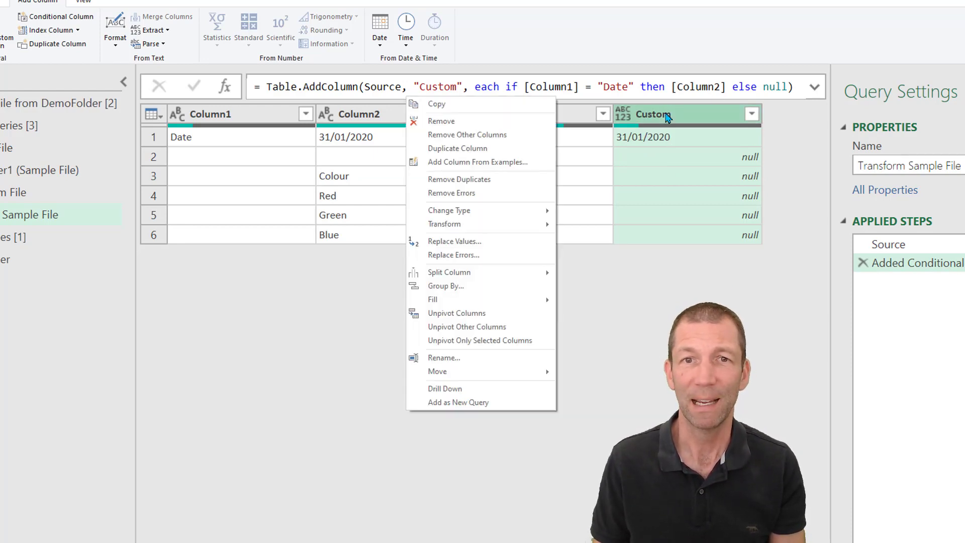
{"action": "mouse_move", "coordinate": [472, 300]}
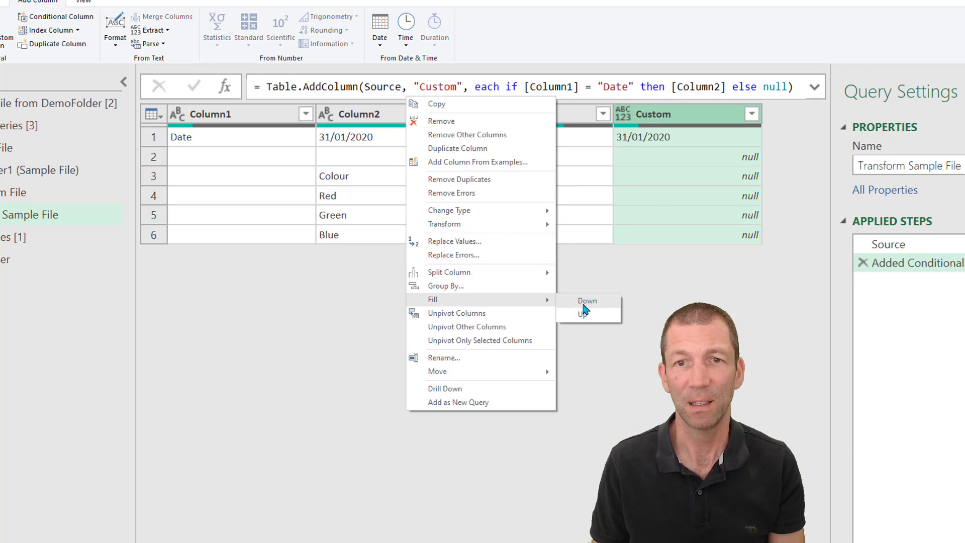
{"action": "left_click", "coordinate": [587, 302]}
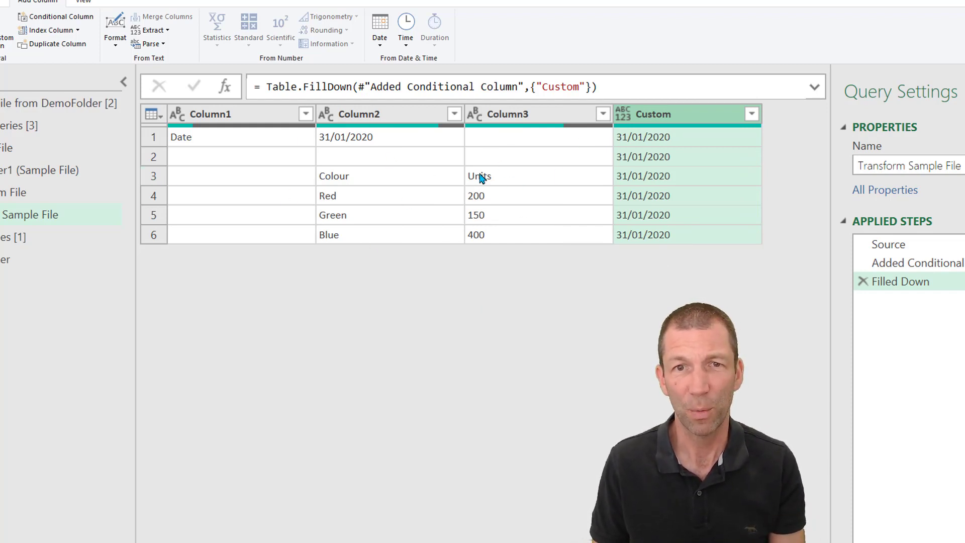
- Remove empty Column3 rows, keeping the Colour/Units, Red, Green and Blue rows
{"action": "left_click", "coordinate": [603, 115]}
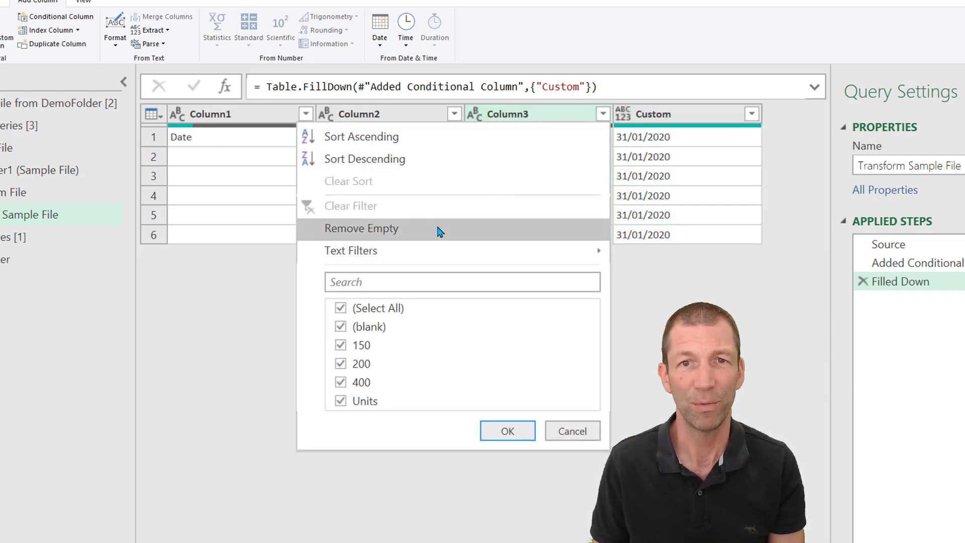
{"action": "left_click", "coordinate": [439, 228]}
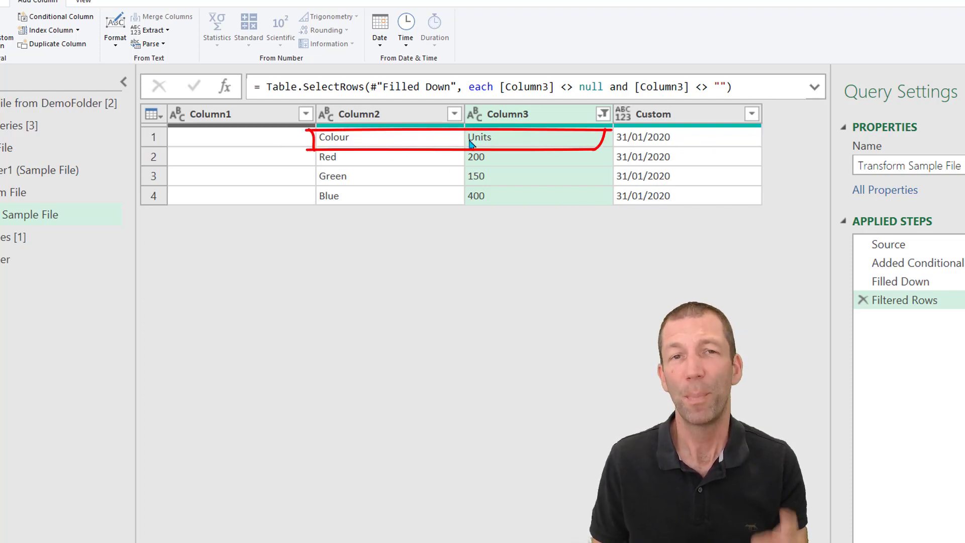
{"action": "scroll", "coordinate": [75, 40], "scroll_direction": "up", "scroll_amount": 2}
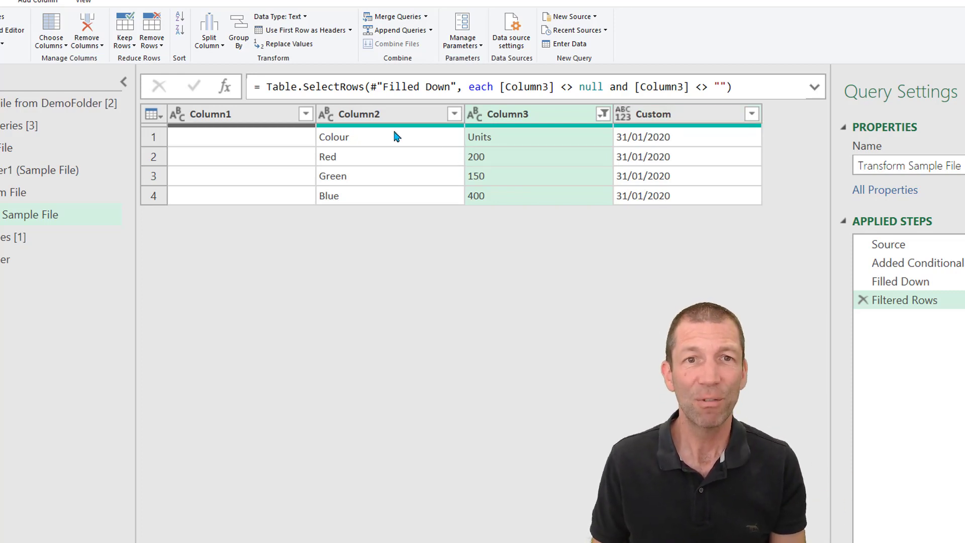
- Rename Column2 to Colour, Column3 to Units and Custom to Date
{"action": "double_click", "coordinate": [408, 114]}
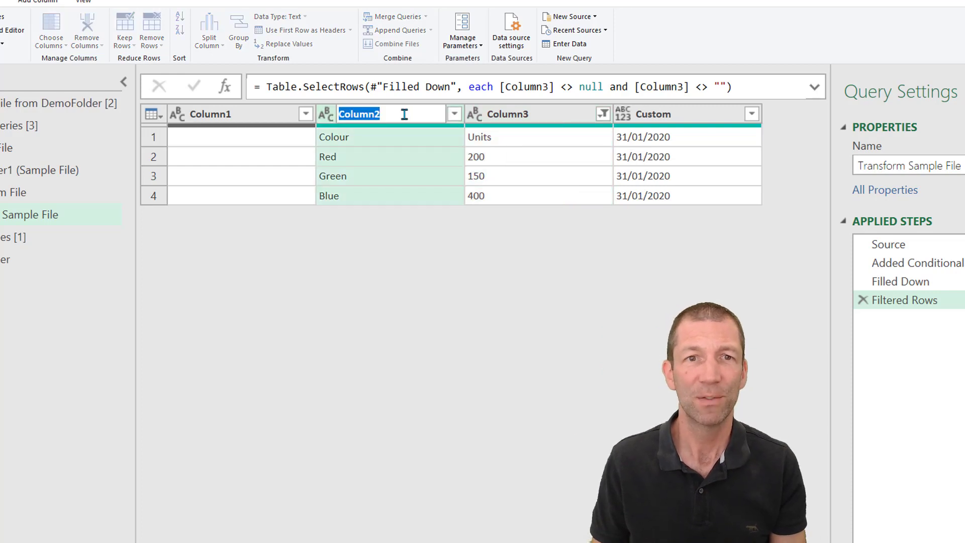
{"action": "type", "text": "Colo"}
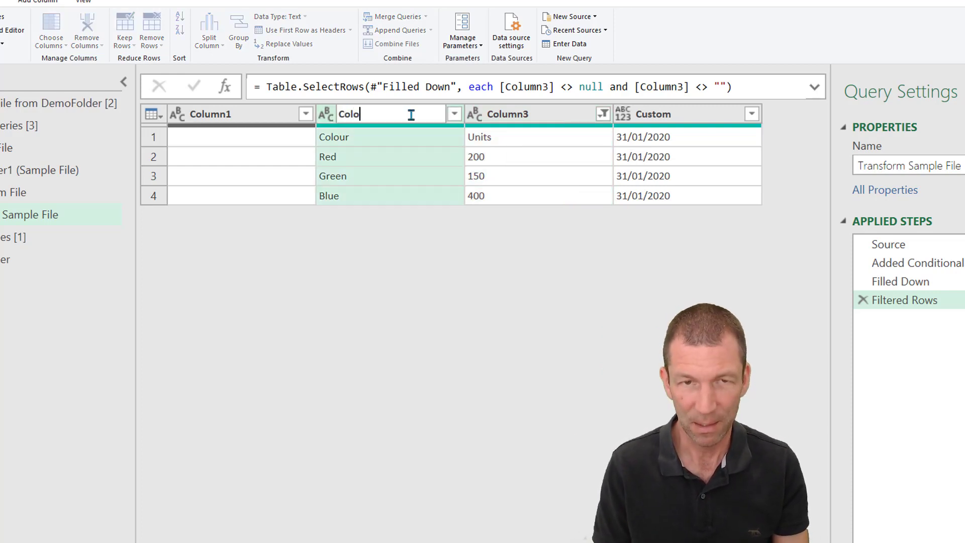
{"action": "type", "text": "ur"}
{"action": "left_click", "coordinate": [494, 121]}
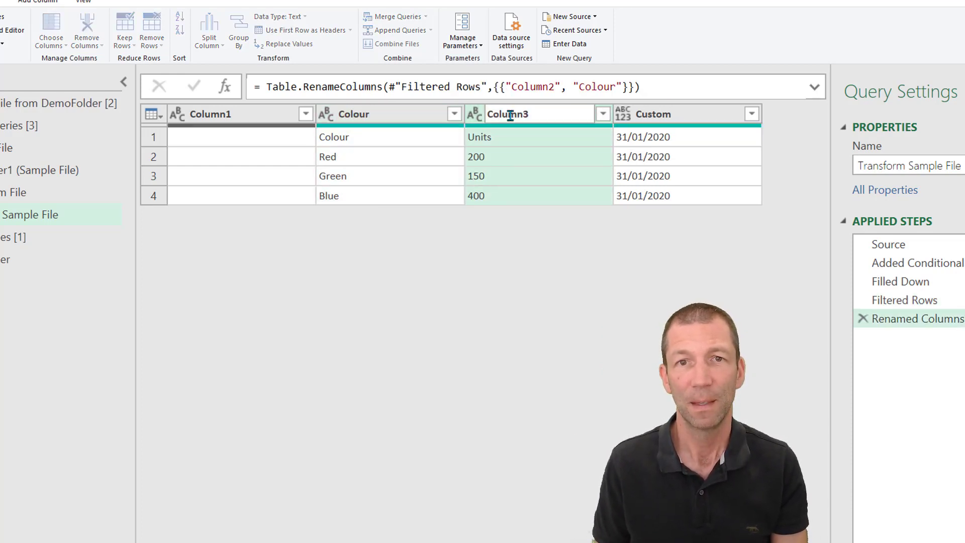
{"action": "double_click", "coordinate": [518, 116]}
{"action": "type", "text": "Units"}
{"action": "key", "text": "Return"}
{"action": "double_click", "coordinate": [656, 113]}
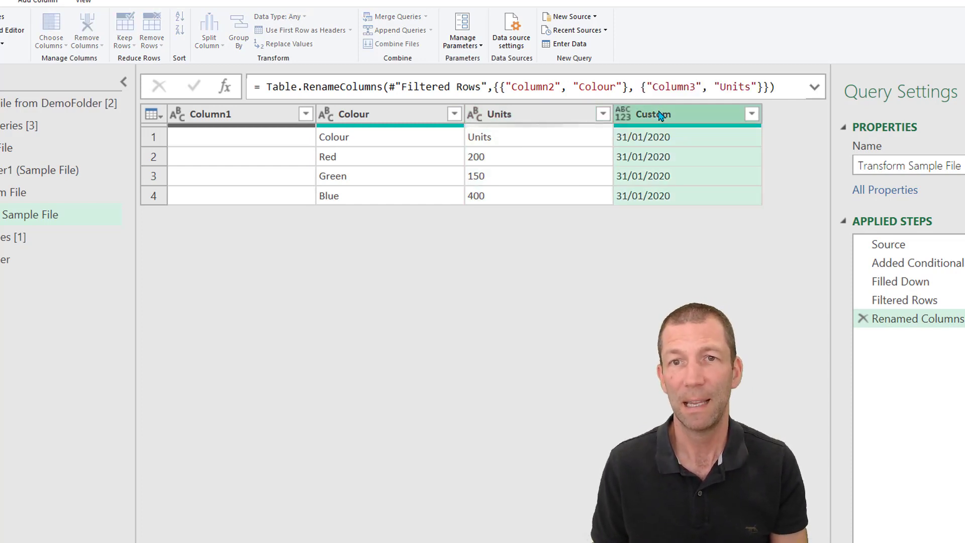
{"action": "type", "text": "Date"}
{"action": "key", "text": "Return"}
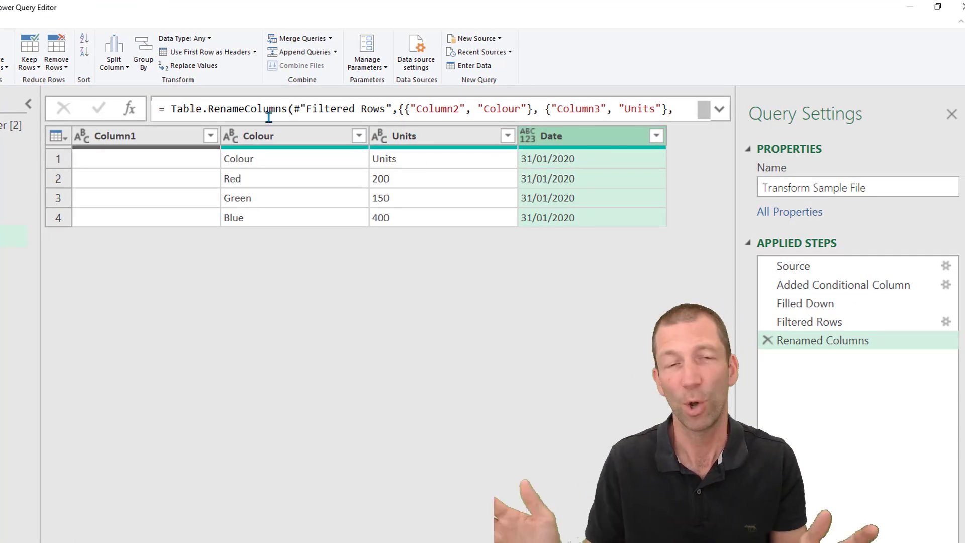
- Keep only the Colour, Units and Date columns with Remove Other Columns
{"action": "left_click", "coordinate": [298, 136]}
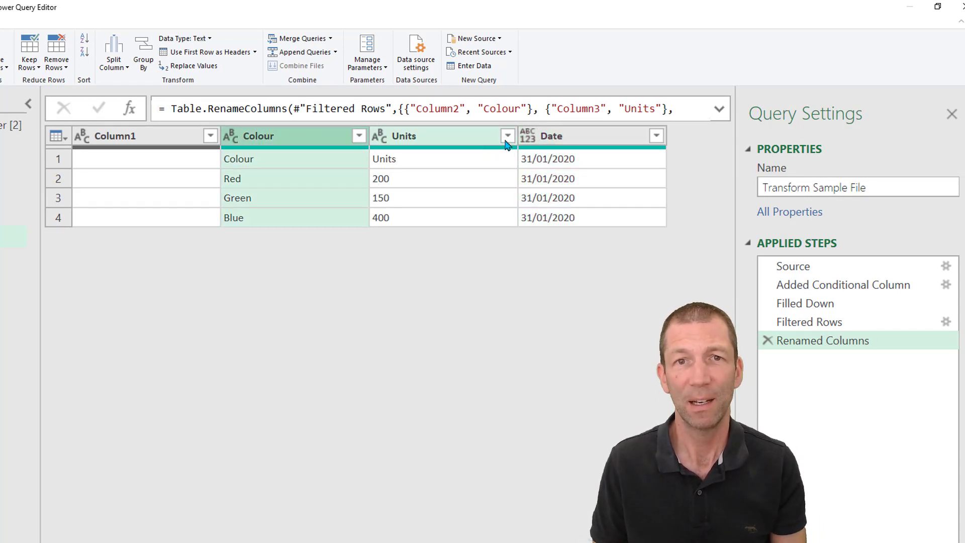
{"action": "left_click", "coordinate": [597, 140], "text": "shift"}
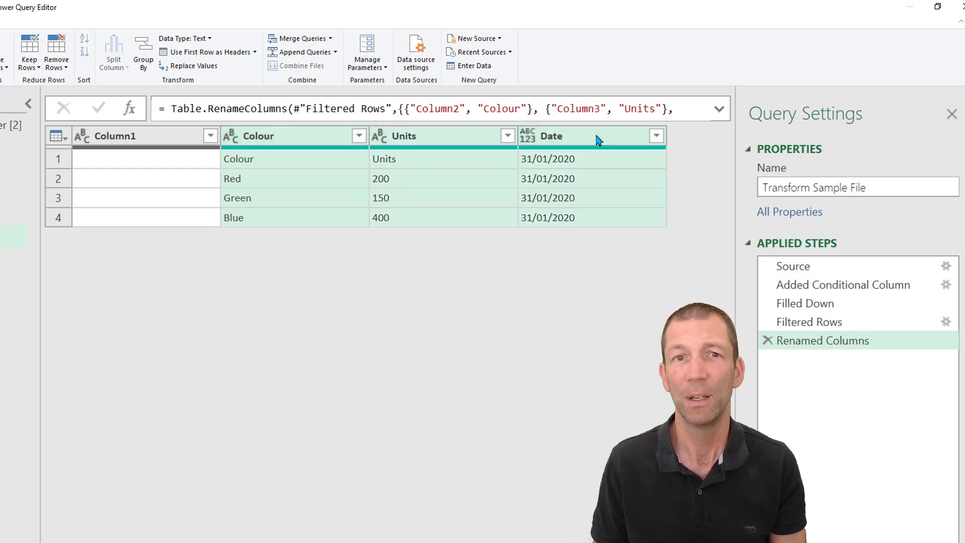
{"action": "key", "text": "shift+F10"}
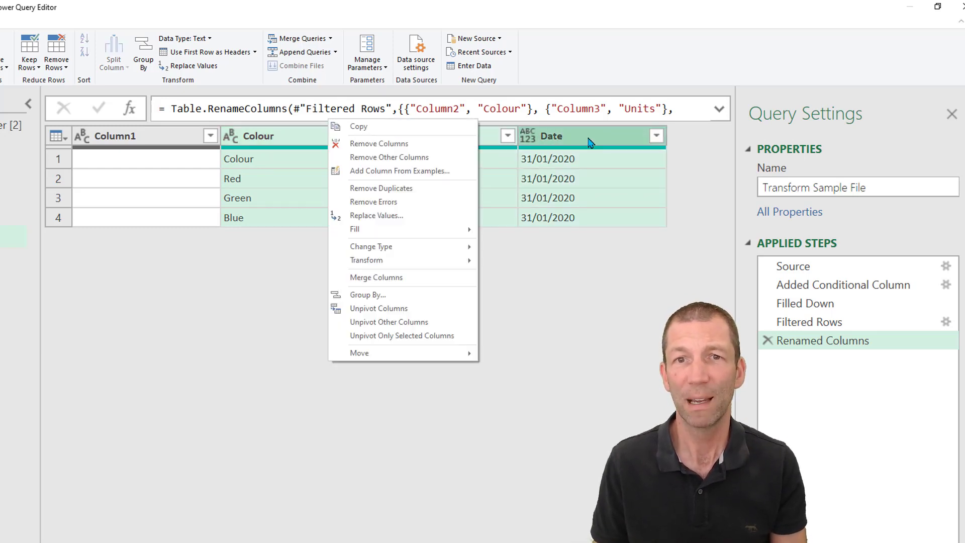
{"action": "left_click", "coordinate": [398, 159]}
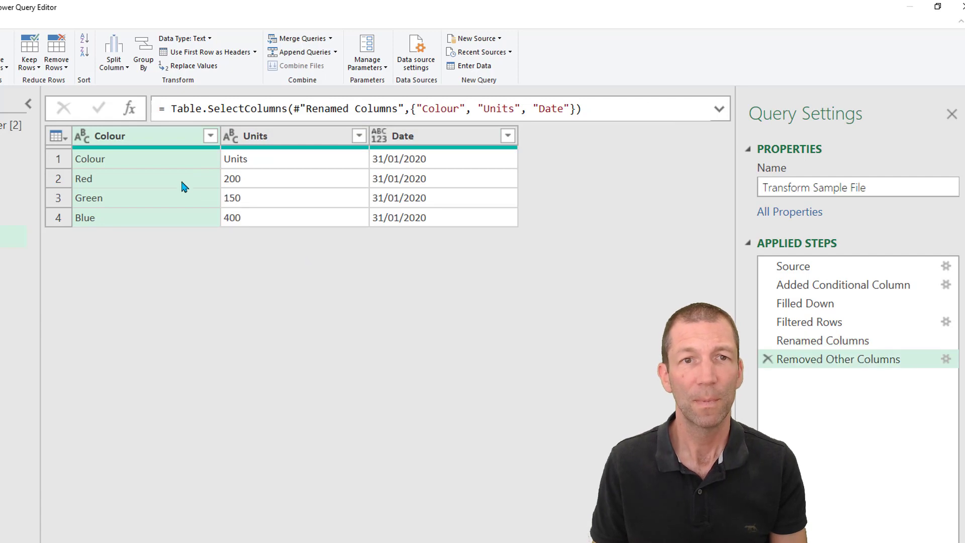
{"action": "left_click", "coordinate": [133, 162]}
{"action": "left_click", "coordinate": [245, 161]}
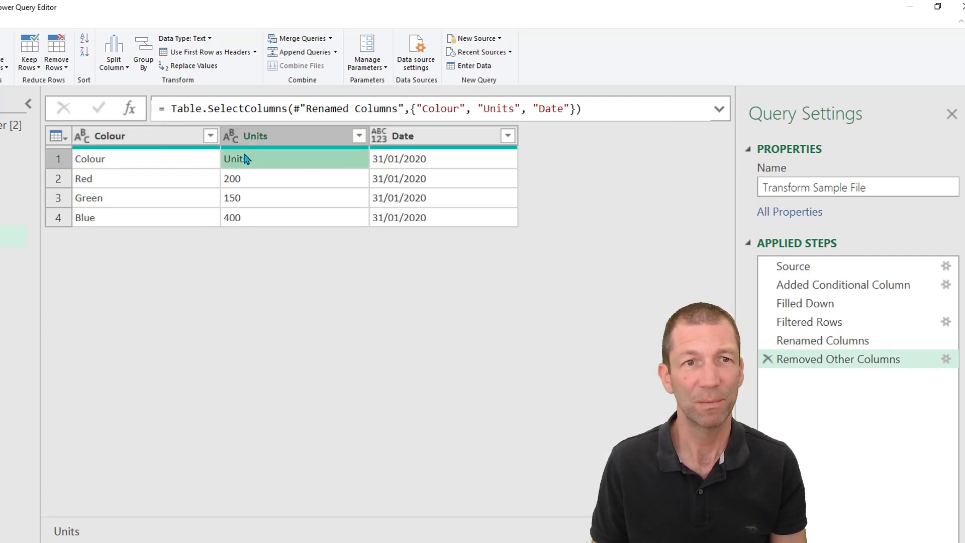
- Filter out the repeated header row where Colour equals 'Colour'
{"action": "left_click", "coordinate": [118, 159]}
{"action": "right_click", "coordinate": [135, 162]}
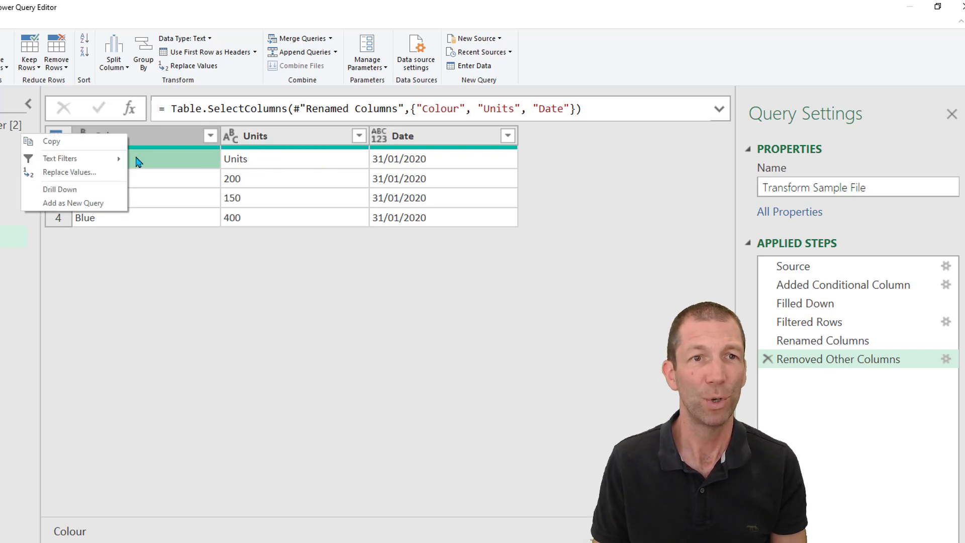
{"action": "mouse_move", "coordinate": [93, 158]}
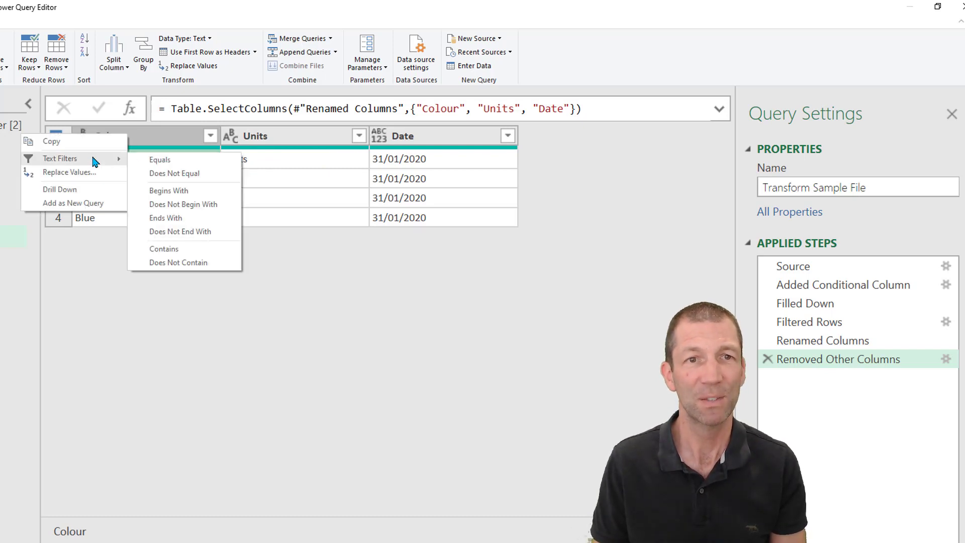
{"action": "left_click", "coordinate": [195, 173]}
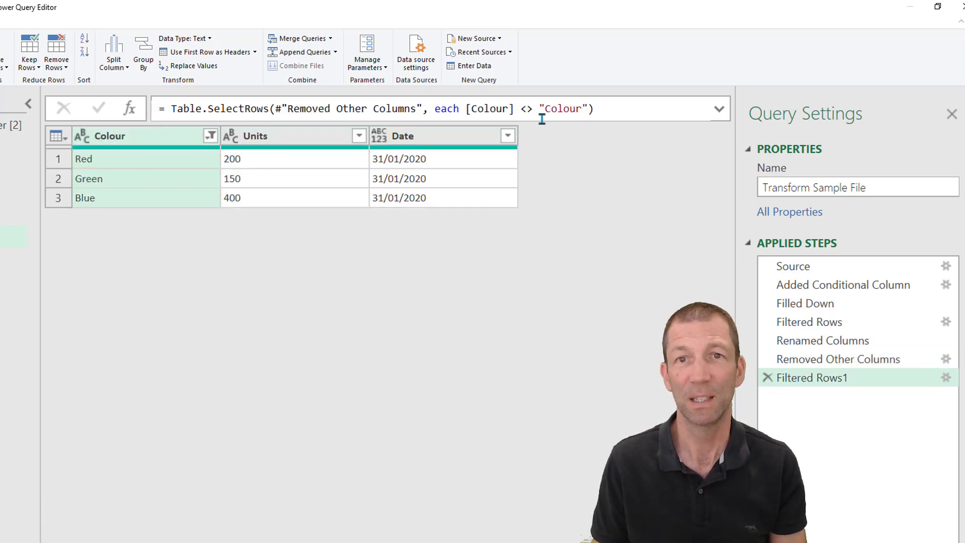
{"action": "left_click_drag", "start_coordinate": [521, 108], "coordinate": [595, 108]}
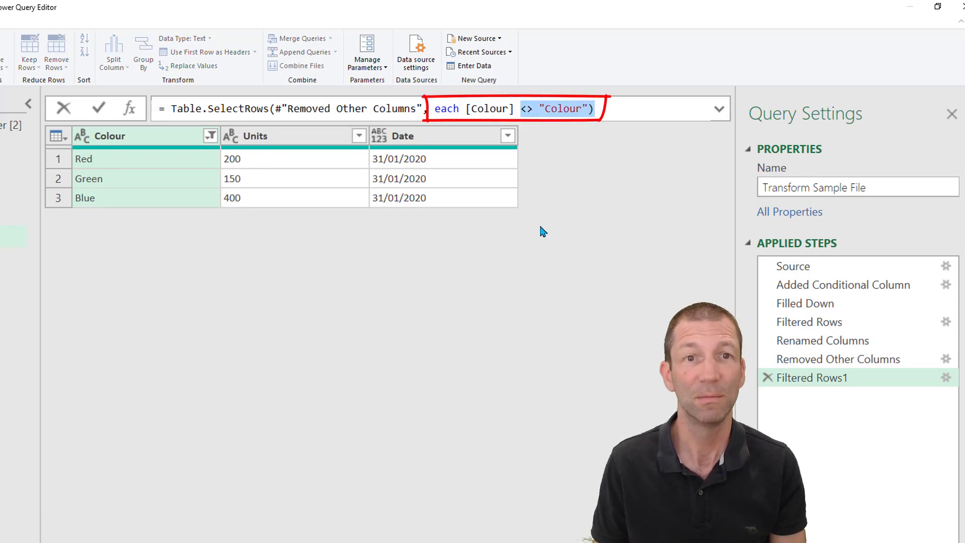
{"action": "key", "text": "Escape"}
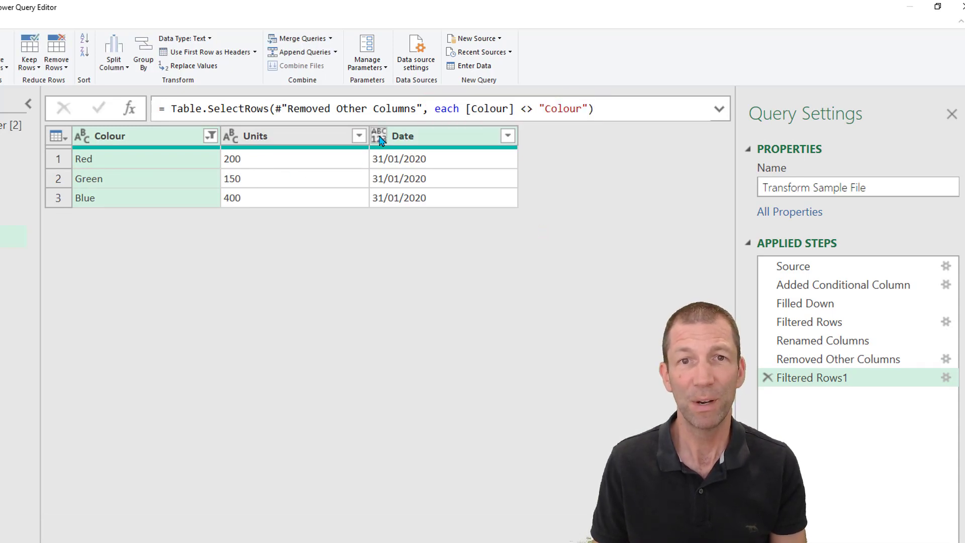
- Set the Date column to Date type and Units to Whole Number
{"action": "left_click", "coordinate": [378, 136]}
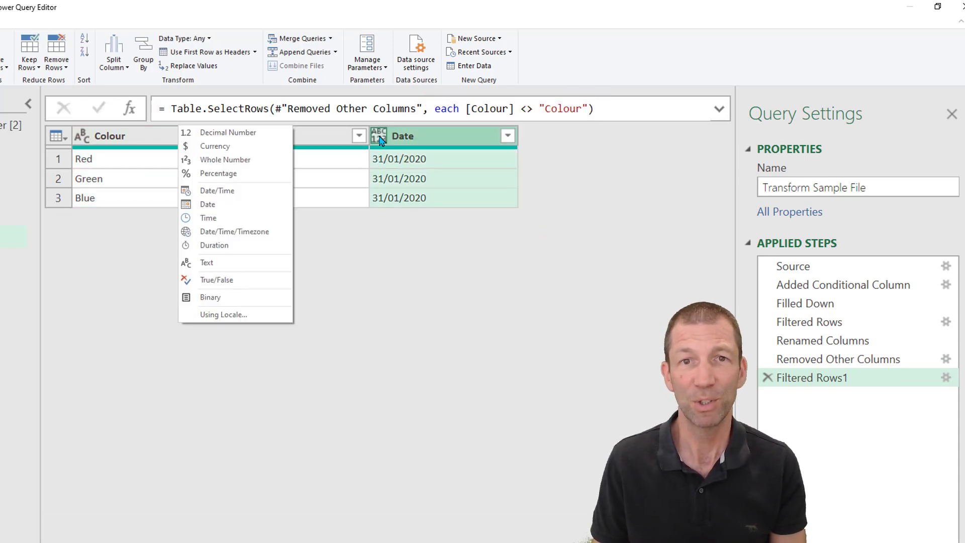
{"action": "left_click", "coordinate": [215, 205]}
{"action": "left_click", "coordinate": [230, 136]}
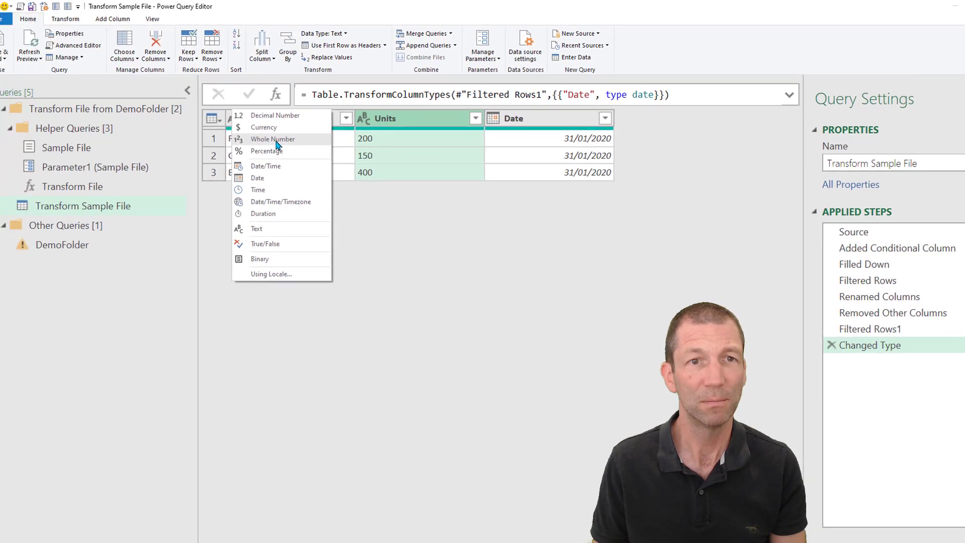
{"action": "left_click", "coordinate": [275, 140]}
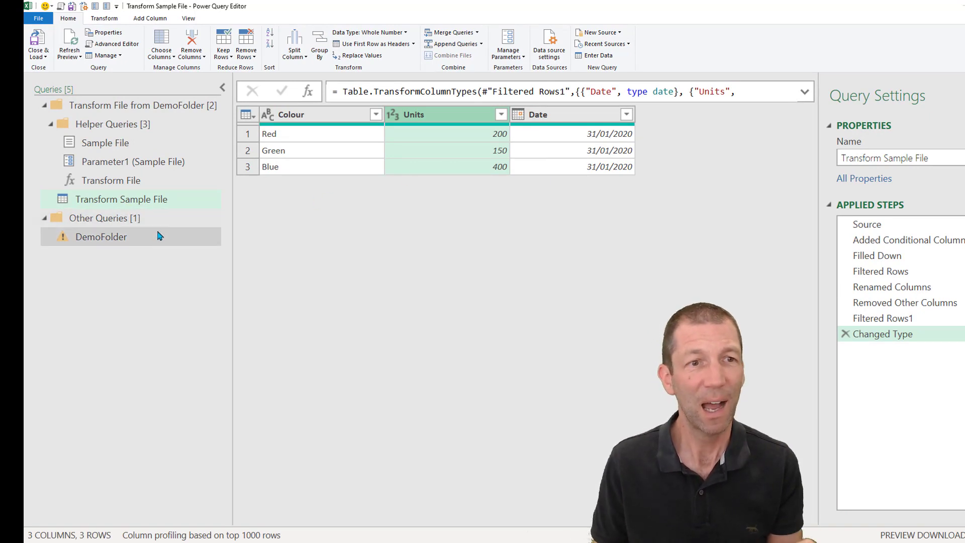
- Delete the failing Changed Type step from the DemoFolder query
{"action": "left_click", "coordinate": [99, 242]}
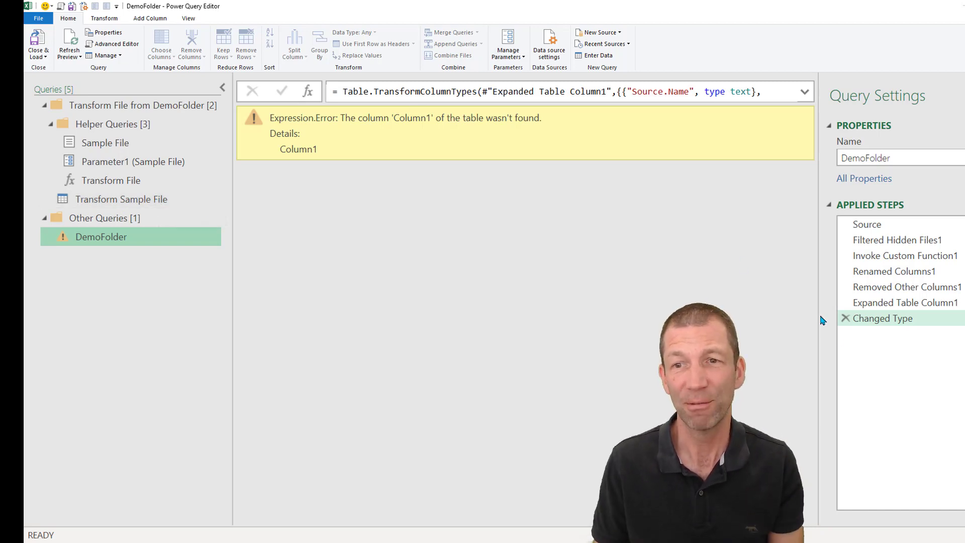
{"action": "mouse_move", "coordinate": [847, 311]}
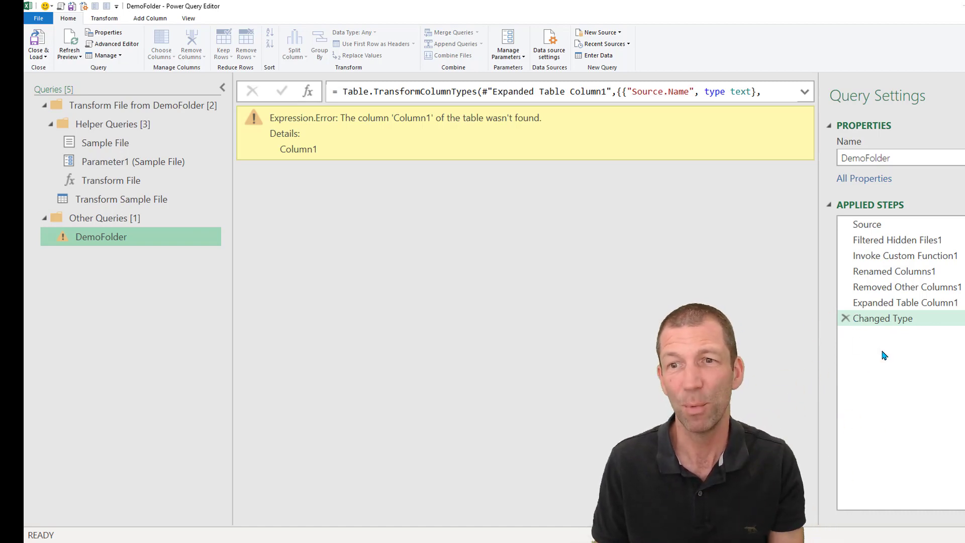
{"action": "left_click", "coordinate": [845, 319]}
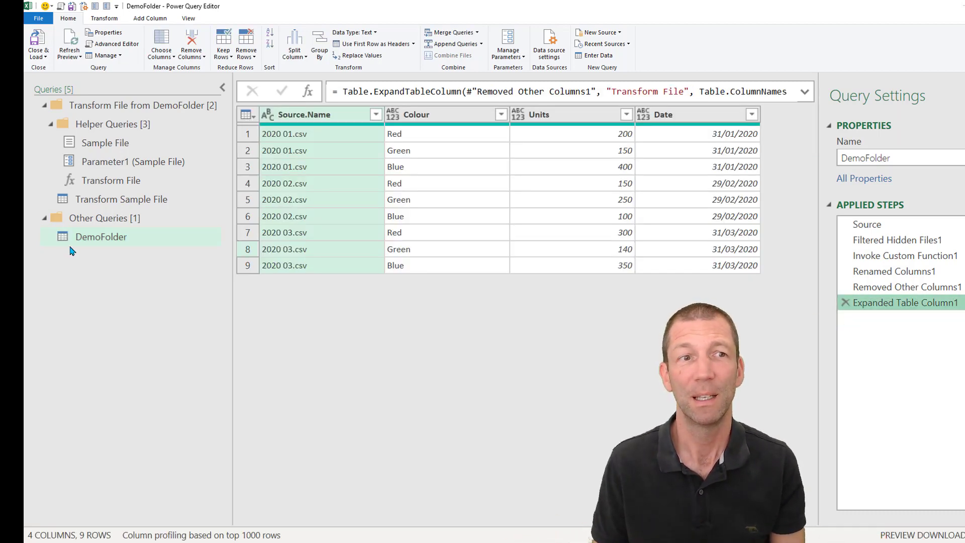
- Rename the DemoFolder query to Consolidation
{"action": "left_click", "coordinate": [838, 159]}
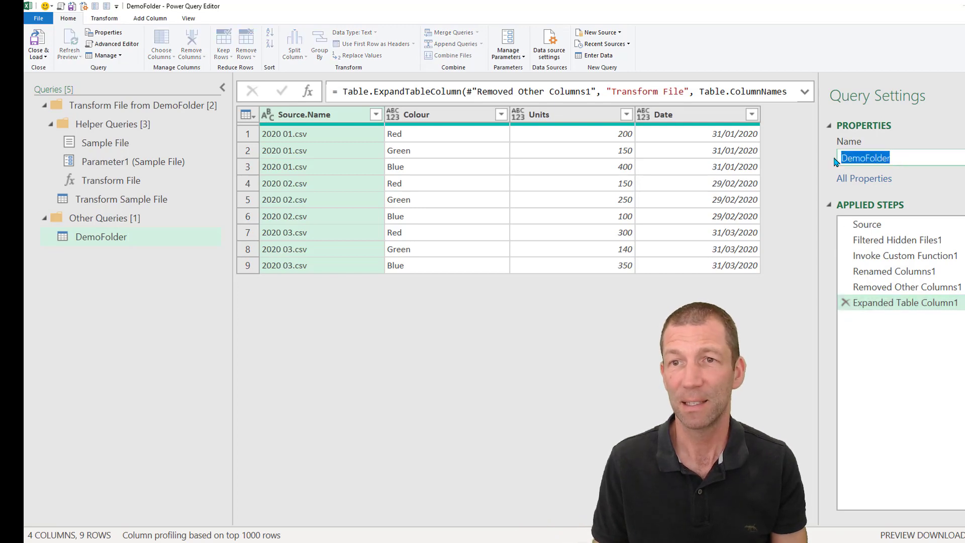
{"action": "type", "text": "Consolidation"}
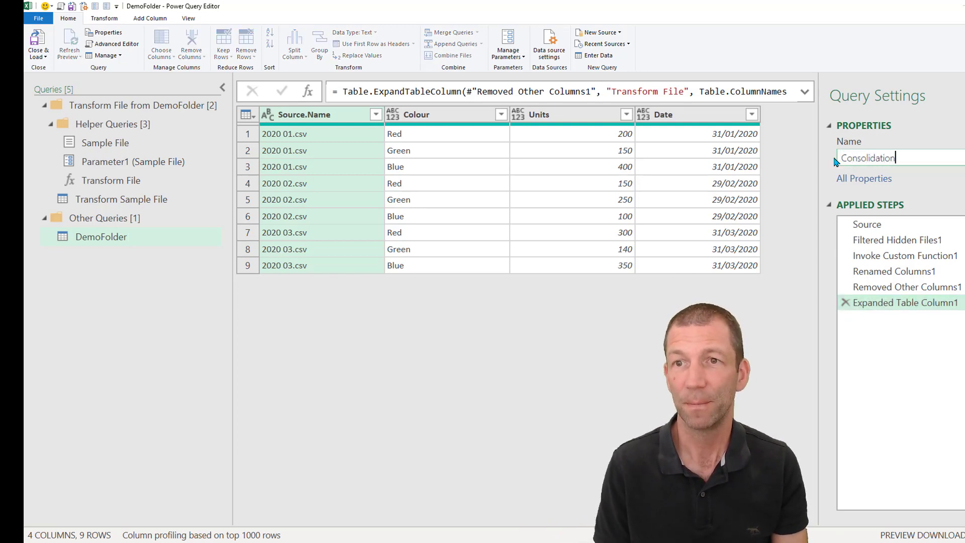
{"action": "key", "text": "Return"}
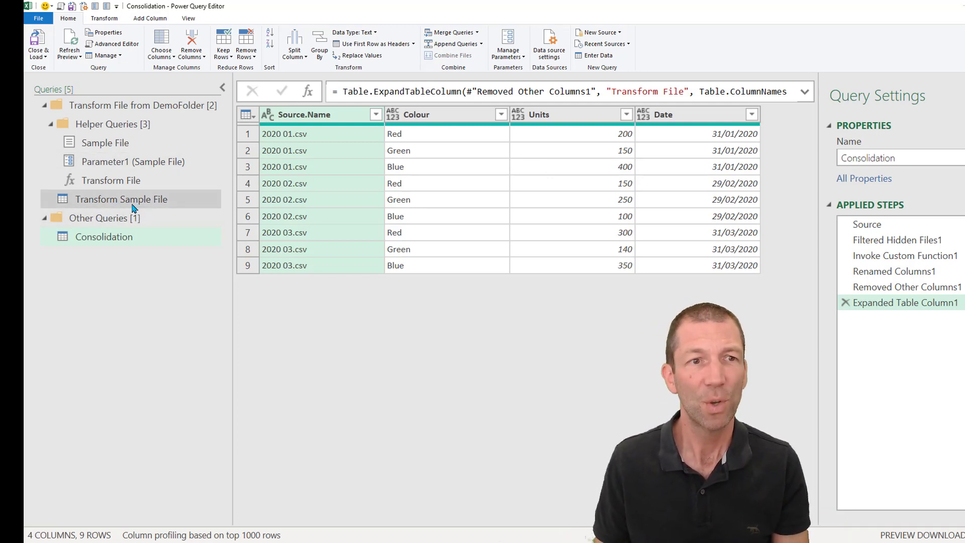
- Preview Transform Sample File's Source step and its Parameter1 reference
{"action": "left_click", "coordinate": [114, 200]}
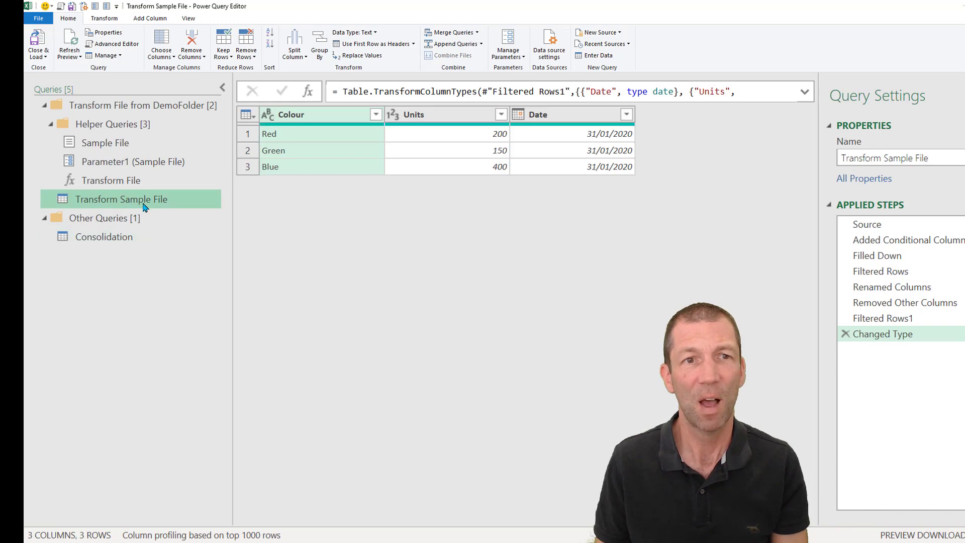
{"action": "left_click", "coordinate": [930, 225]}
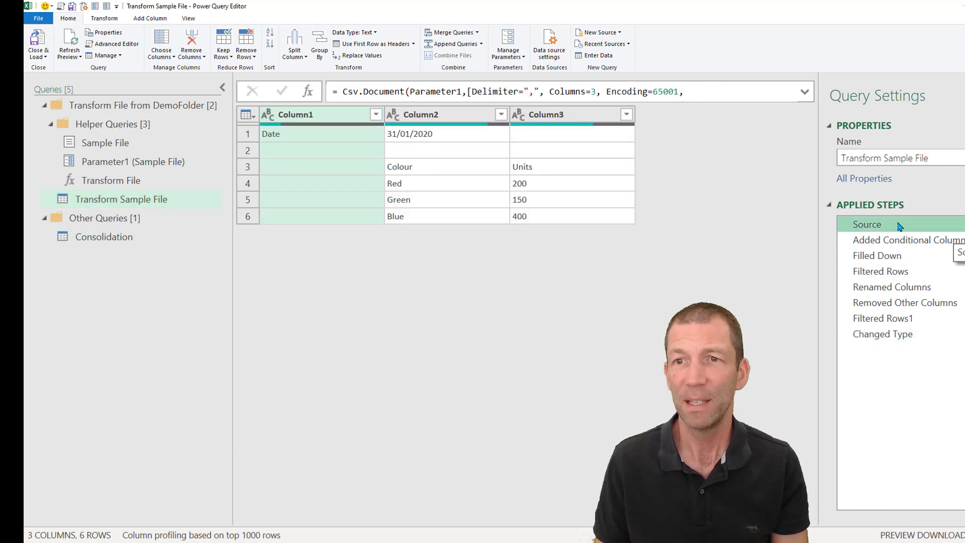
{"action": "double_click", "coordinate": [435, 92]}
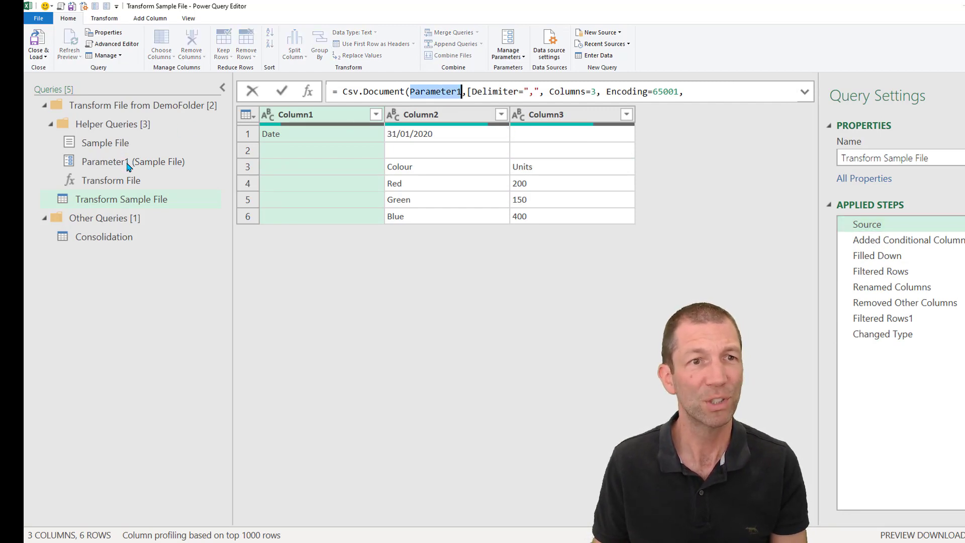
- Inspect the Sample File query's Source and Navigation steps picking file index 0
{"action": "left_click", "coordinate": [125, 163]}
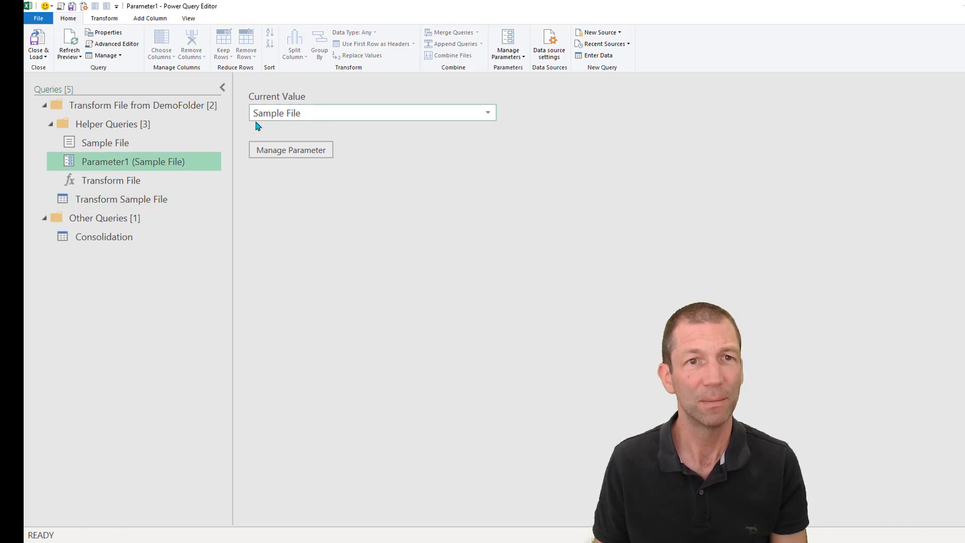
{"action": "left_click", "coordinate": [107, 143]}
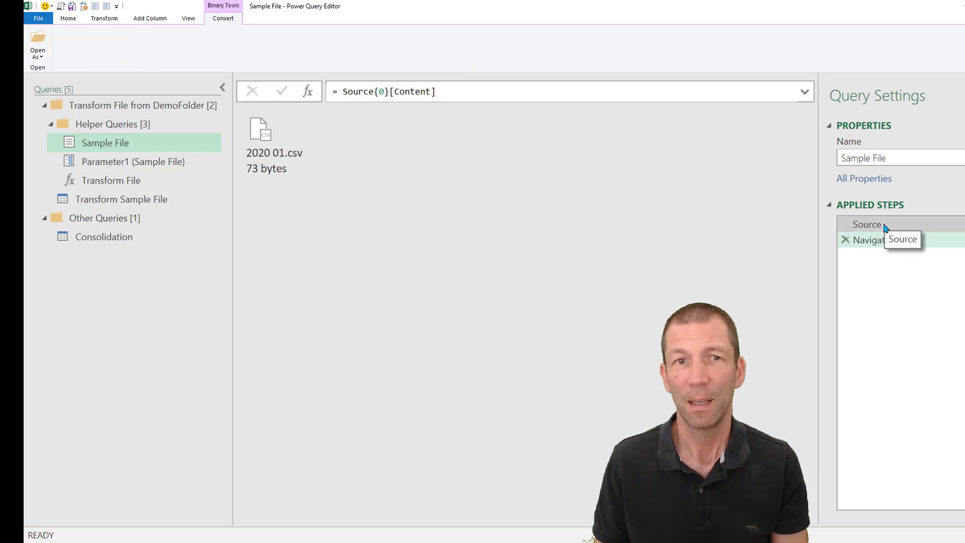
{"action": "left_click", "coordinate": [886, 224]}
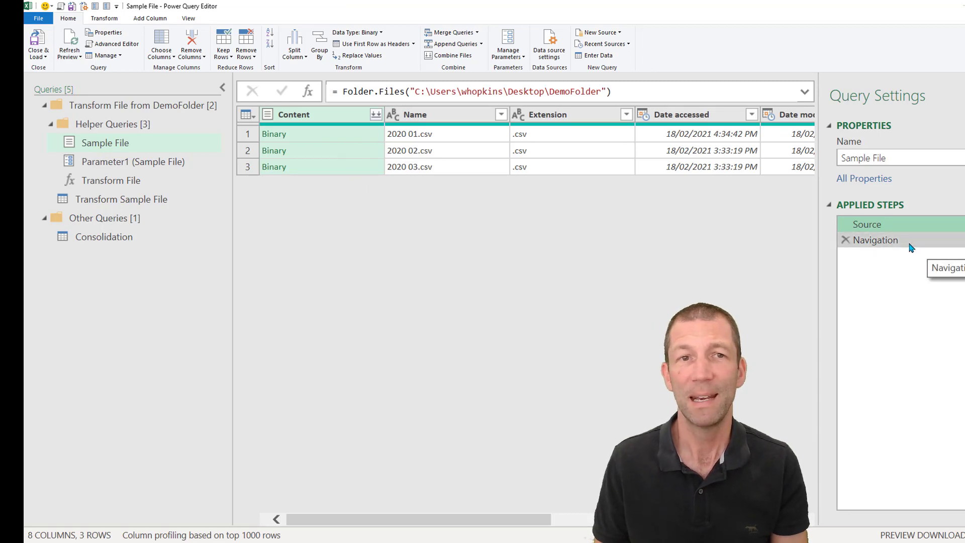
{"action": "left_click", "coordinate": [911, 245]}
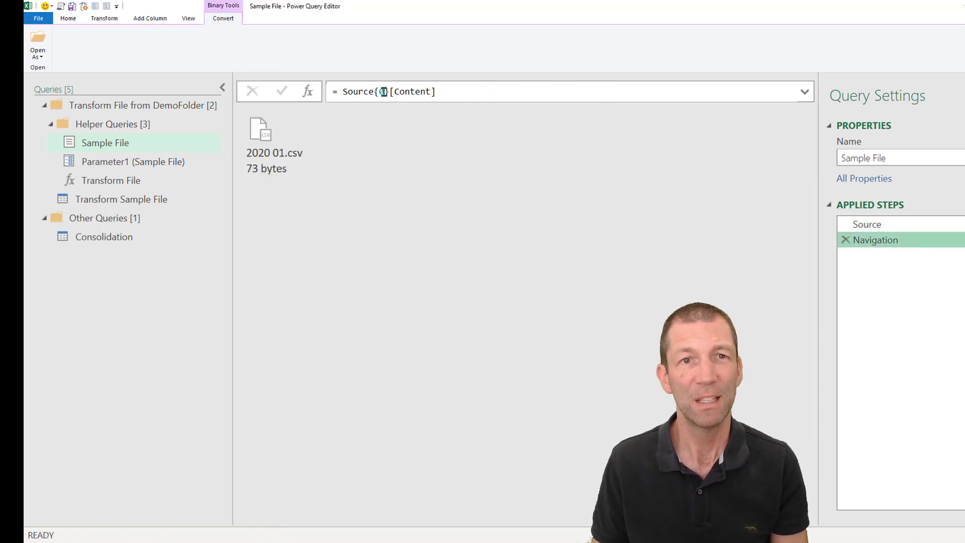
{"action": "double_click", "coordinate": [382, 92]}
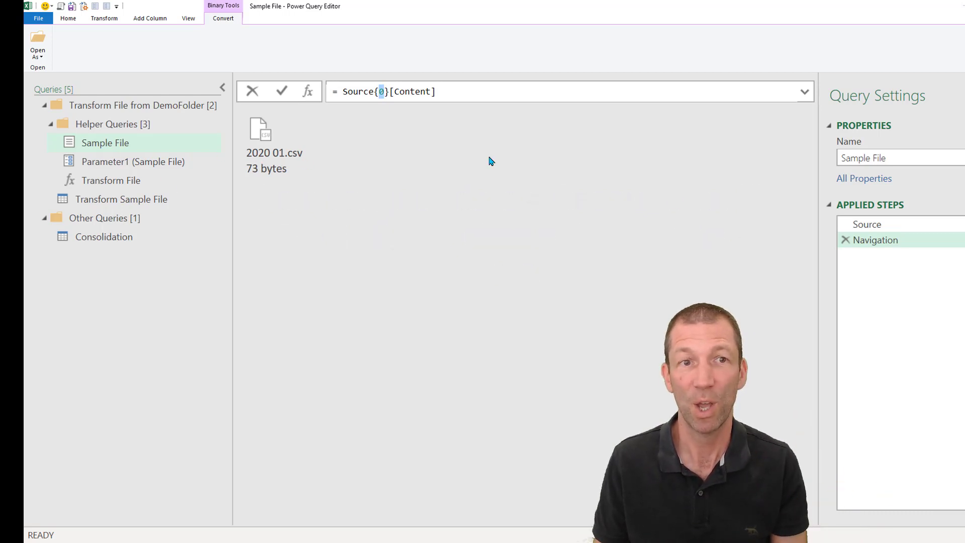
{"action": "left_click", "coordinate": [102, 180]}
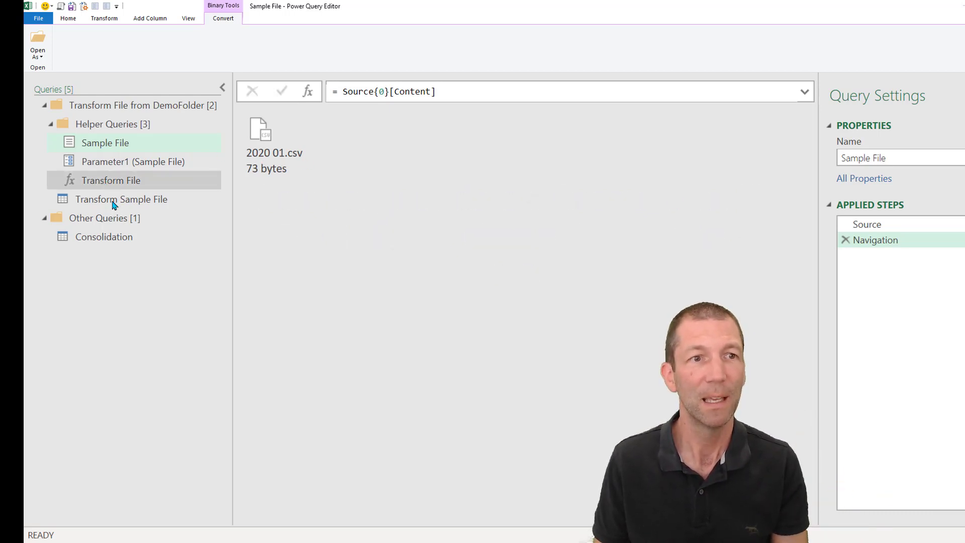
- Preview Transform Sample File at its Source and Added Conditional Column steps
{"action": "left_click", "coordinate": [113, 203]}
{"action": "left_click", "coordinate": [860, 225]}
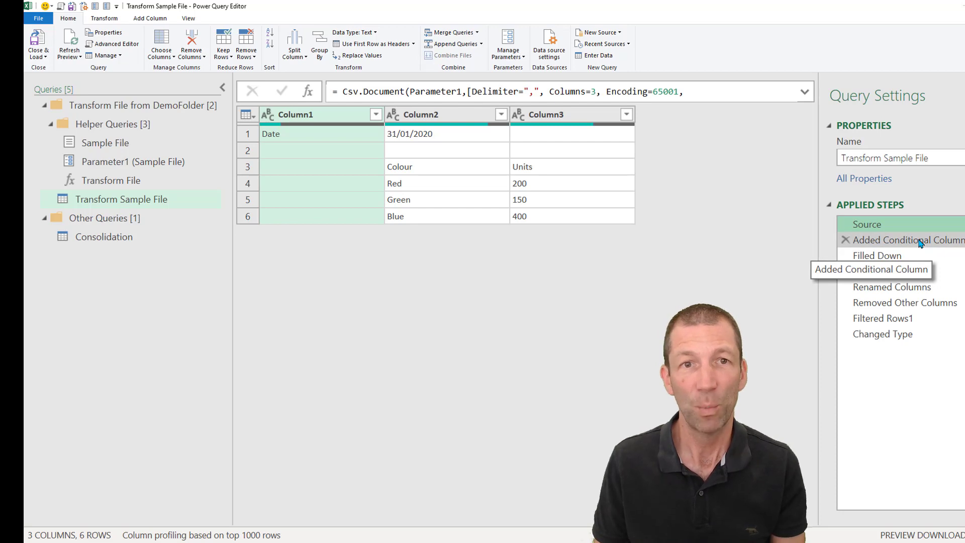
{"action": "left_click", "coordinate": [920, 244]}
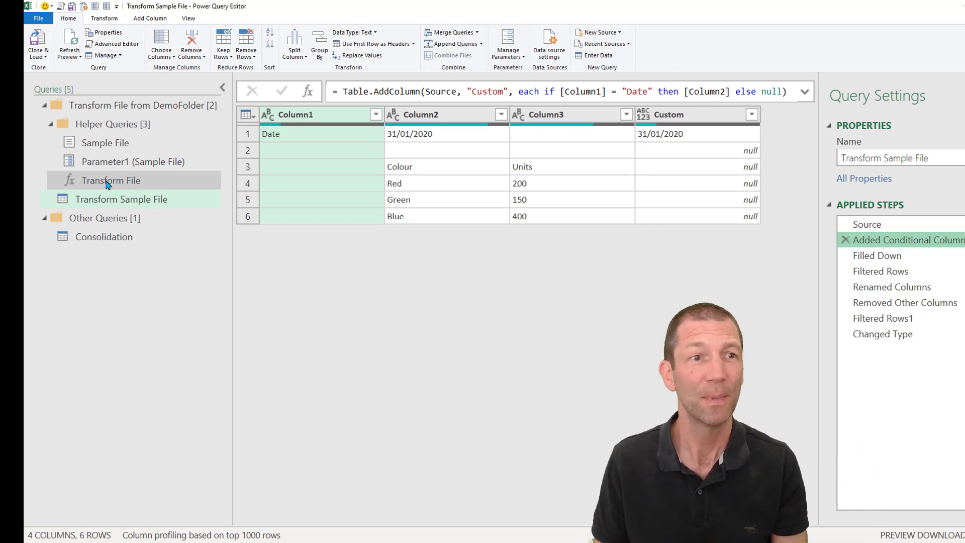
- Review the Transform File function's code steps, then return to Transform Sample File
{"action": "left_click", "coordinate": [113, 184]}
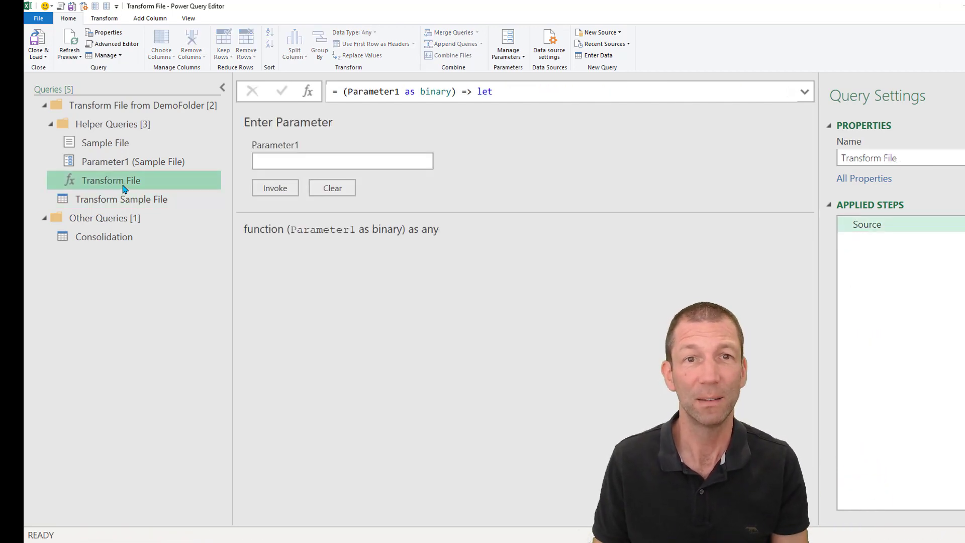
{"action": "left_click", "coordinate": [806, 93]}
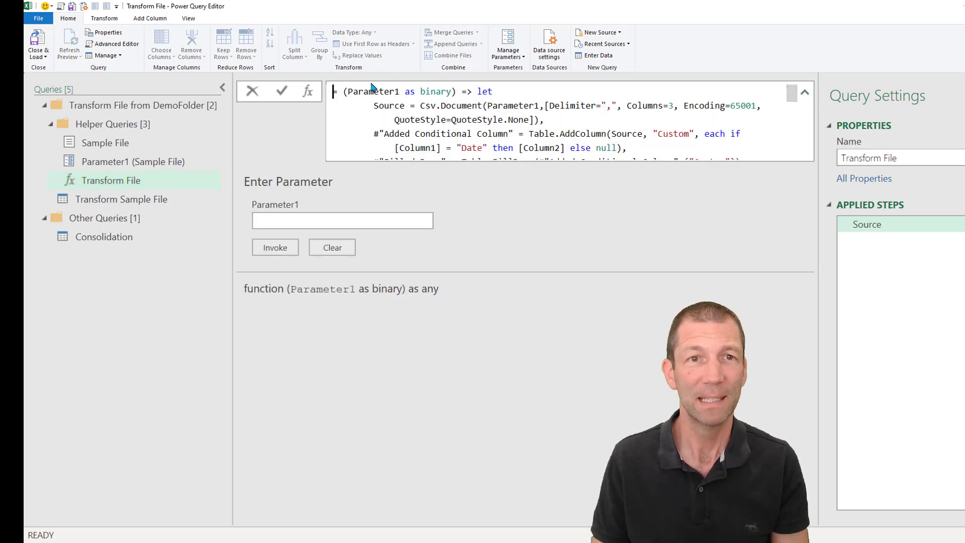
{"action": "double_click", "coordinate": [376, 92]}
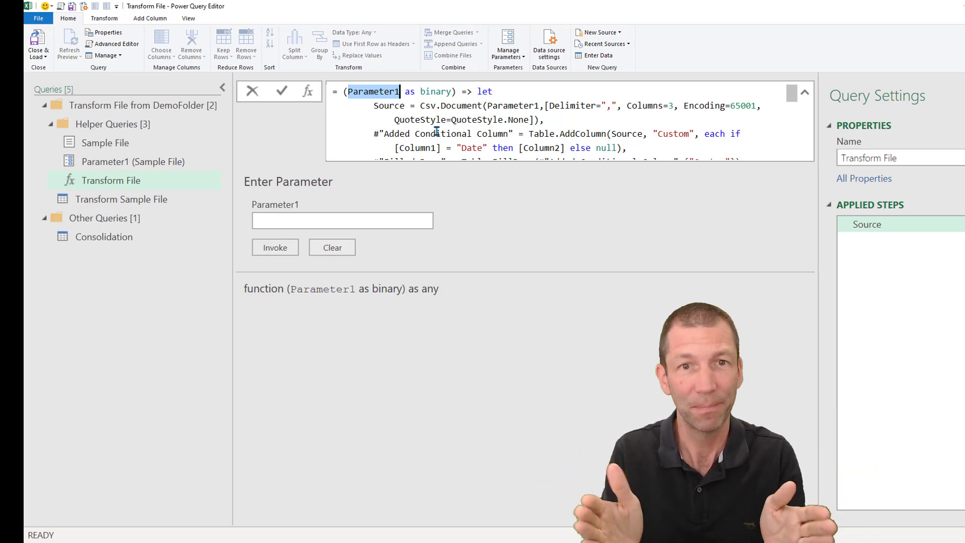
{"action": "scroll", "coordinate": [427, 118], "scroll_direction": "down", "scroll_amount": 1}
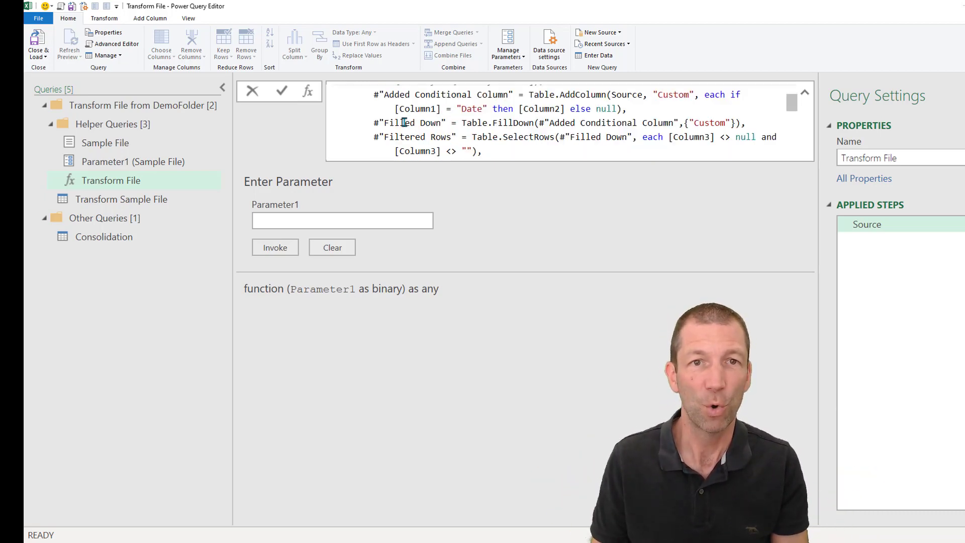
{"action": "double_click", "coordinate": [404, 123]}
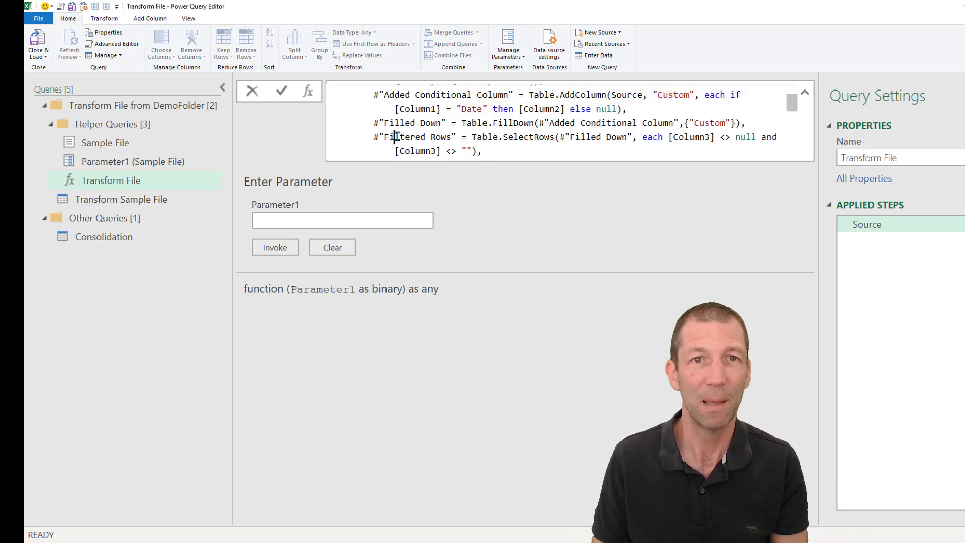
{"action": "double_click", "coordinate": [397, 136]}
{"action": "scroll", "coordinate": [402, 125], "scroll_direction": "down", "scroll_amount": 2}
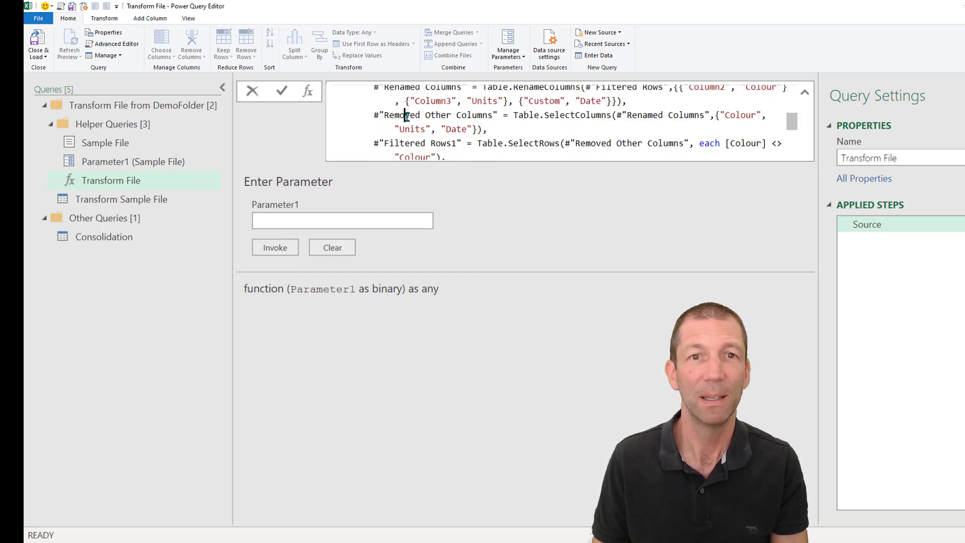
{"action": "double_click", "coordinate": [406, 116]}
{"action": "double_click", "coordinate": [137, 199]}
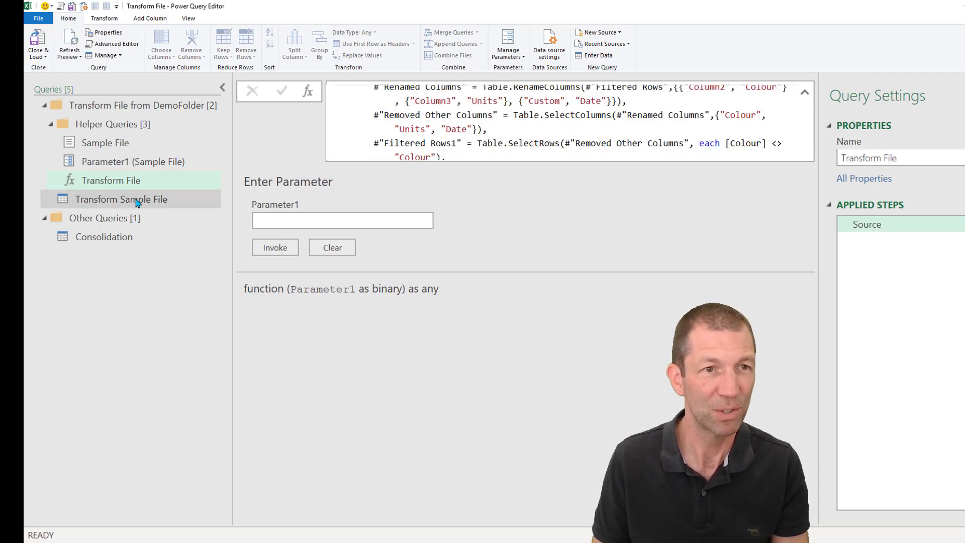
- Rename Transform Sample File's Filtered Rows1 step so a smiley emoji precedes its name
{"action": "left_click", "coordinate": [280, 248]}
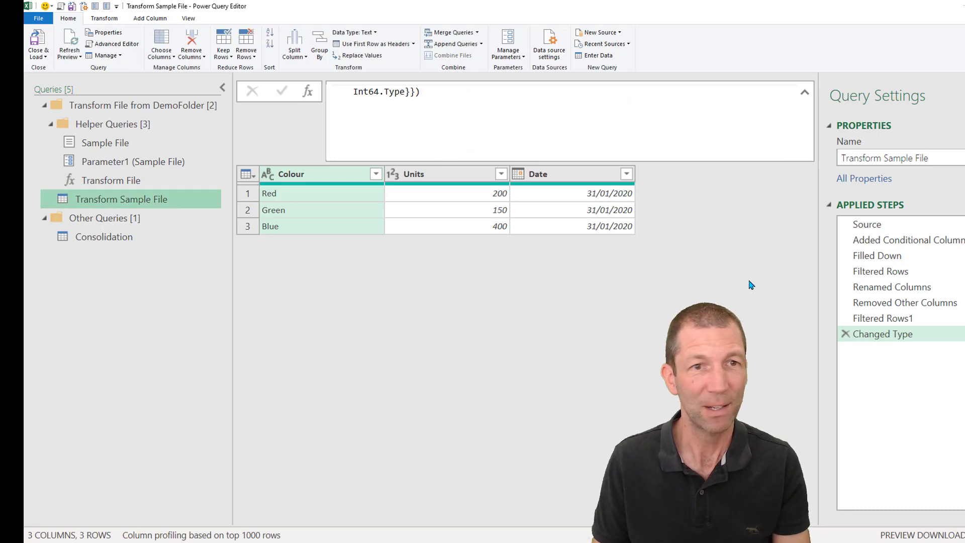
{"action": "left_click", "coordinate": [903, 319]}
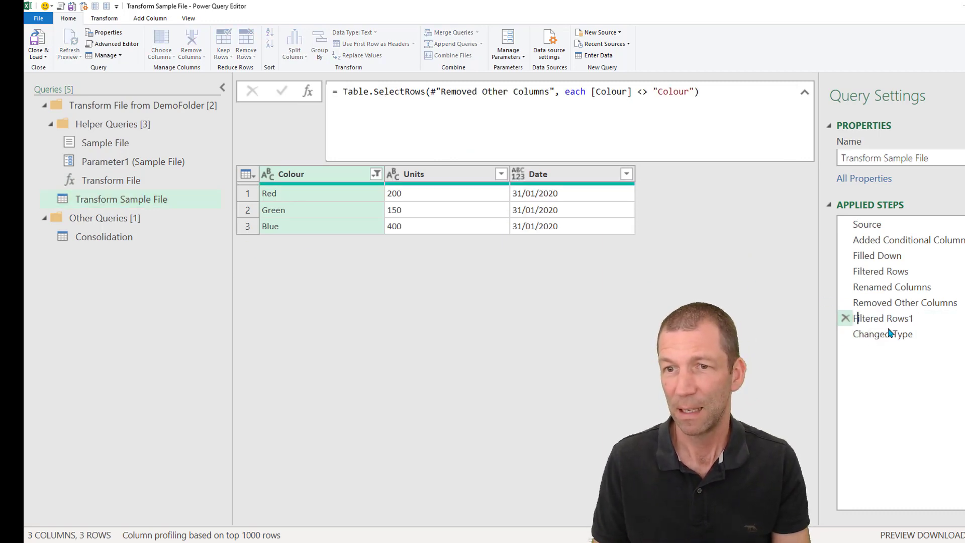
{"action": "key", "text": "super+period"}
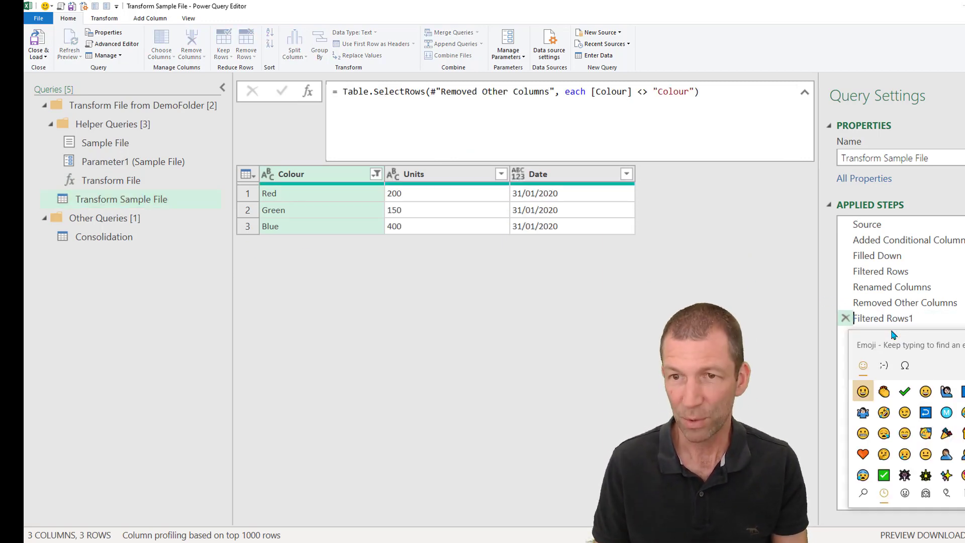
{"action": "left_click", "coordinate": [863, 391]}
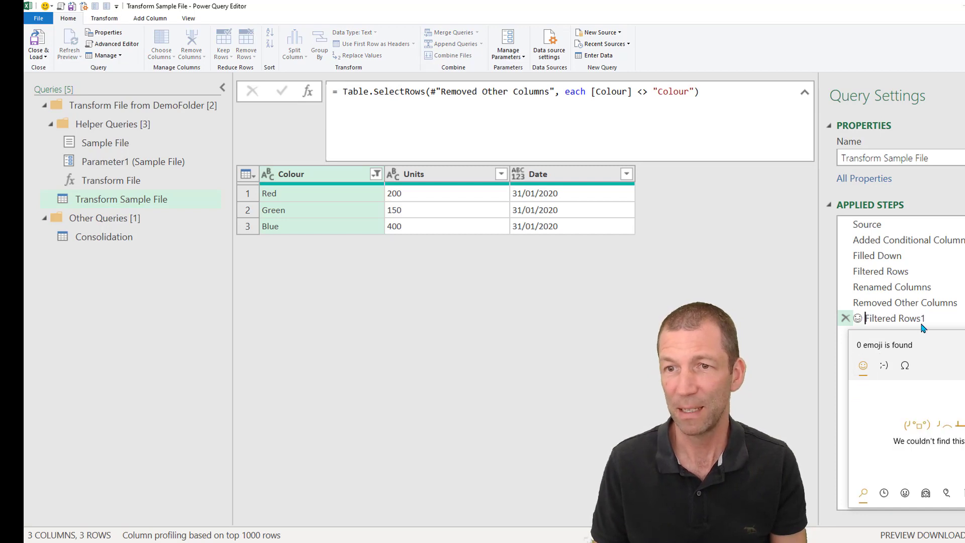
{"action": "key", "text": "Return"}
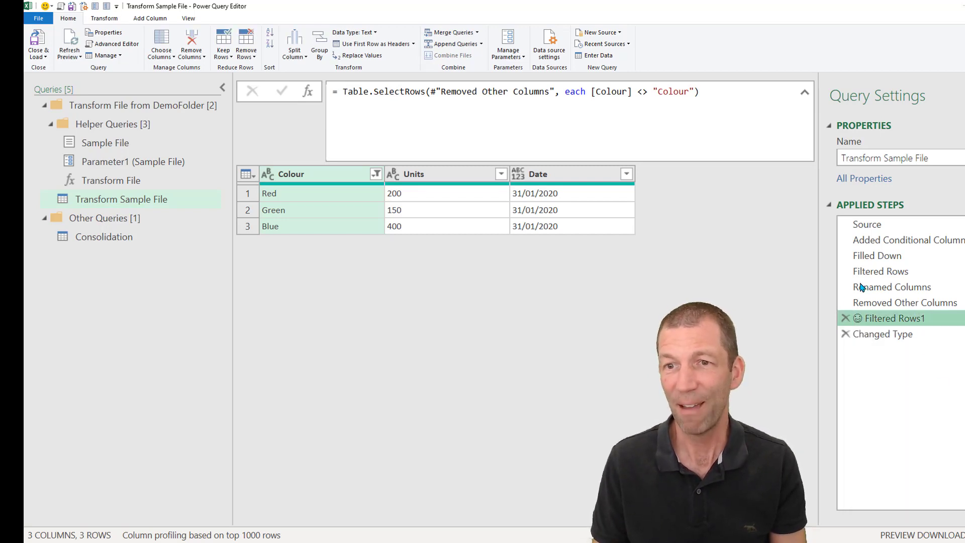
- Review Transform File's code showing the smiley step, then raise the Advanced Editor's Edit Function warning
{"action": "left_click", "coordinate": [120, 179]}
{"action": "scroll", "coordinate": [528, 127], "scroll_direction": "down", "scroll_amount": 2}
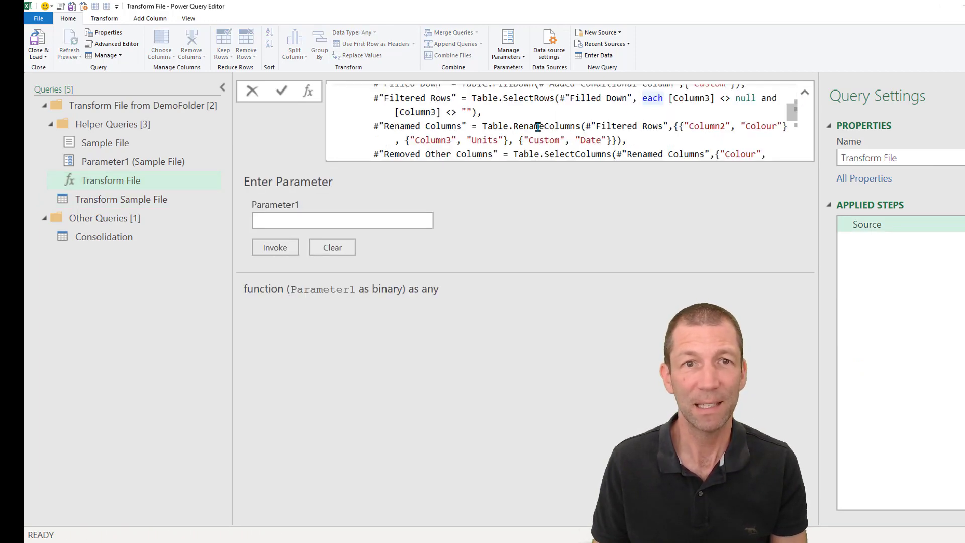
{"action": "scroll", "coordinate": [406, 135], "scroll_direction": "down", "scroll_amount": 3}
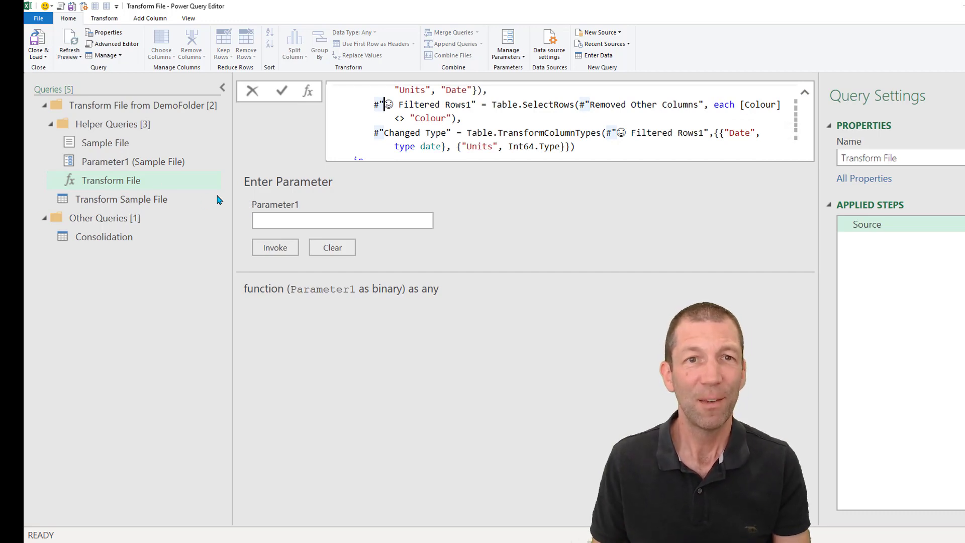
{"action": "left_click", "coordinate": [133, 182]}
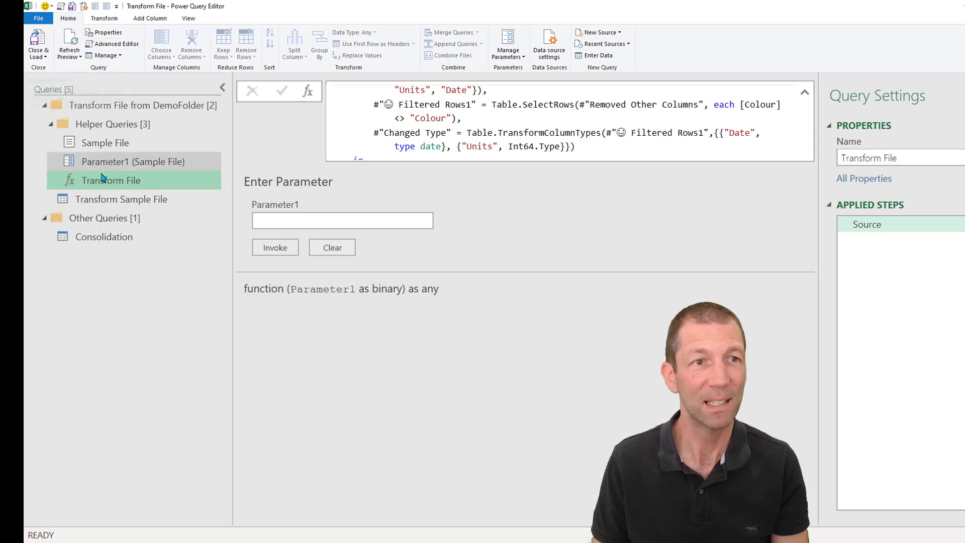
{"action": "left_click", "coordinate": [118, 45]}
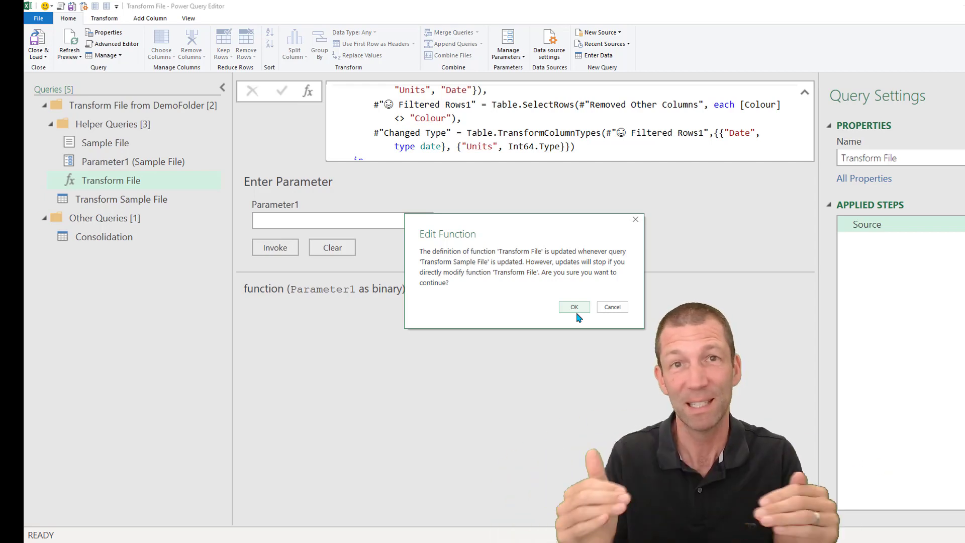
- Dismiss the edit warning, open the Consolidation query, and inspect its Source and hidden-files steps
{"action": "left_click", "coordinate": [612, 306]}
{"action": "left_click", "coordinate": [130, 201]}
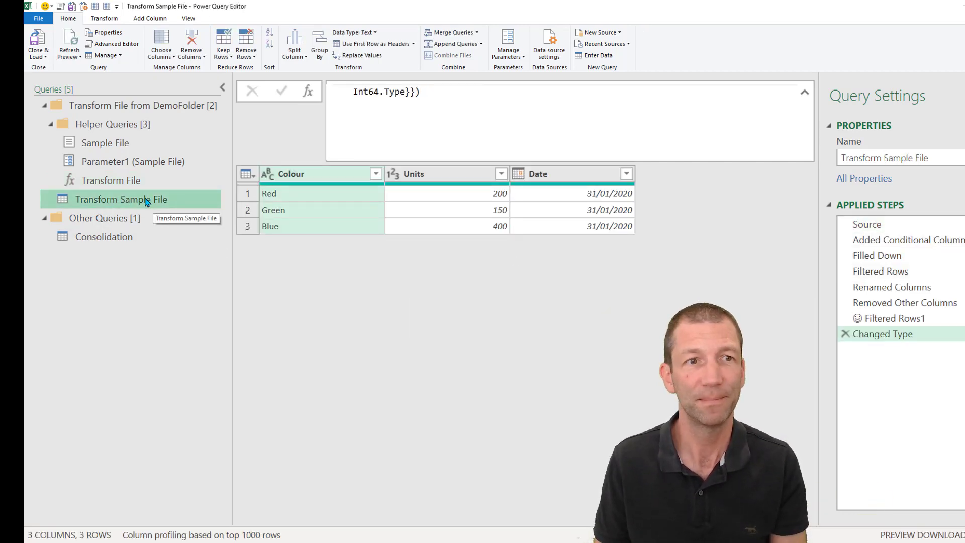
{"action": "left_click", "coordinate": [97, 241]}
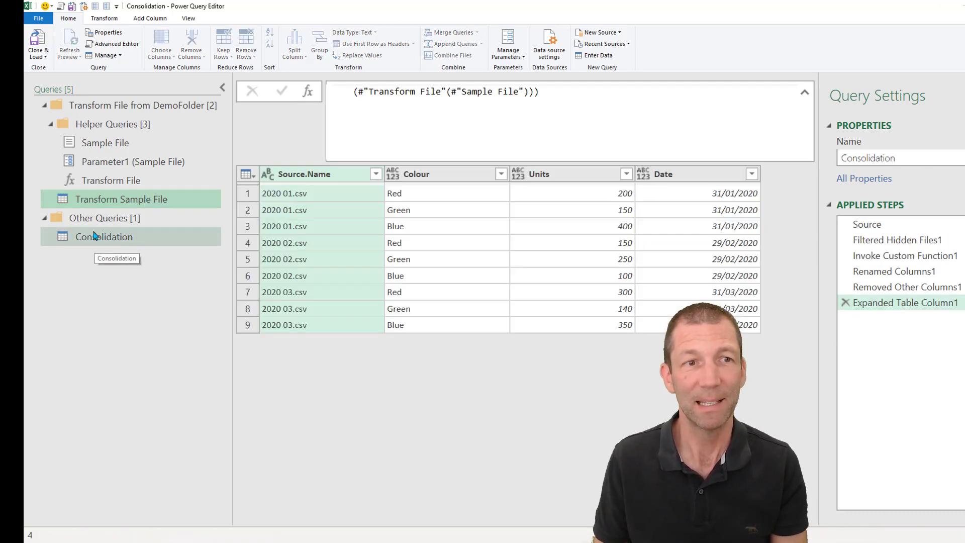
{"action": "left_click", "coordinate": [898, 224]}
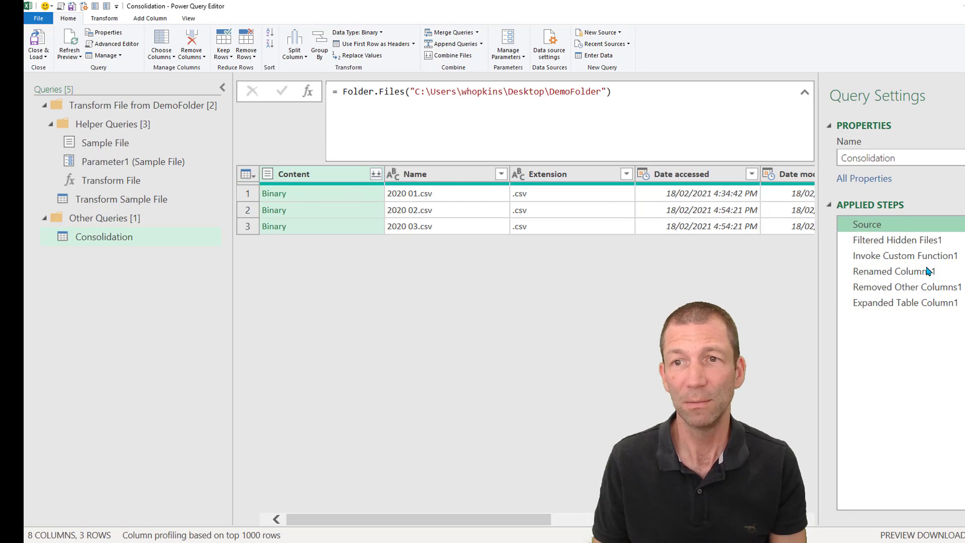
{"action": "left_click", "coordinate": [900, 239]}
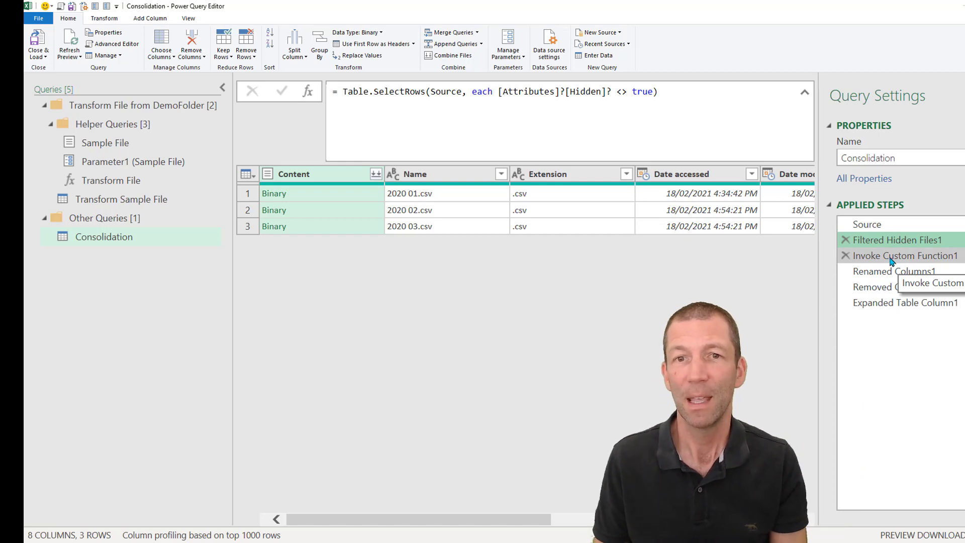
- Step through the Transform File invocation, Renamed Columns1 and Removed Other Columns1 steps
{"action": "left_click", "coordinate": [143, 19]}
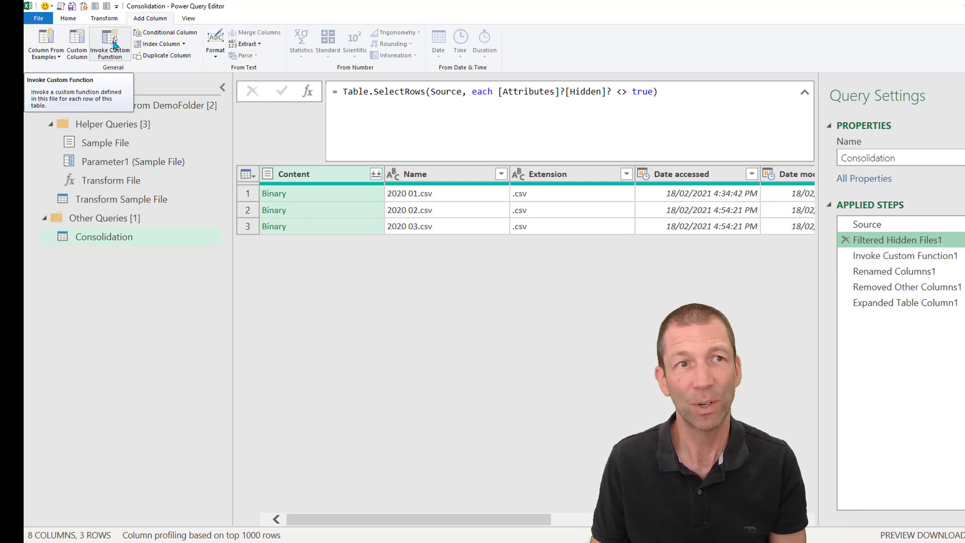
{"action": "left_click", "coordinate": [918, 261]}
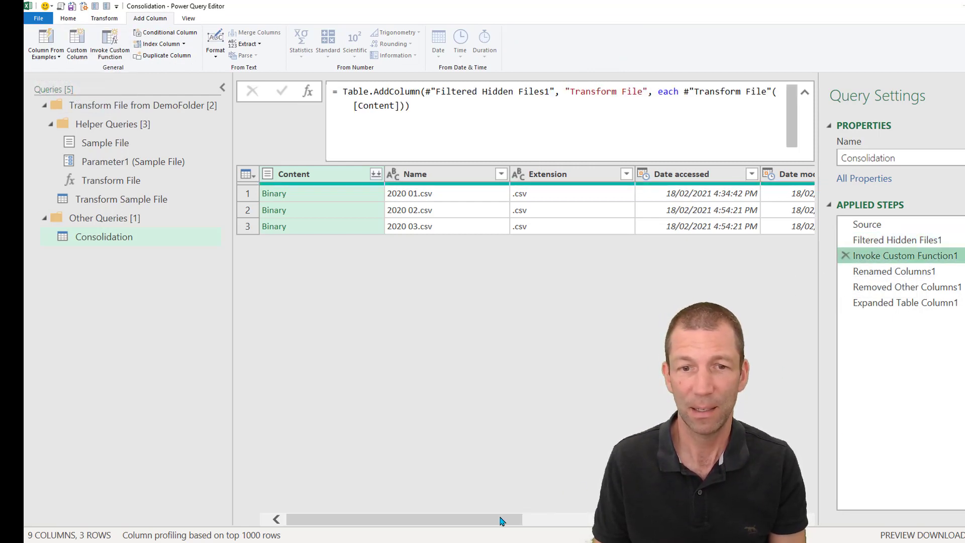
{"action": "left_click_drag", "start_coordinate": [503, 519], "coordinate": [768, 519]}
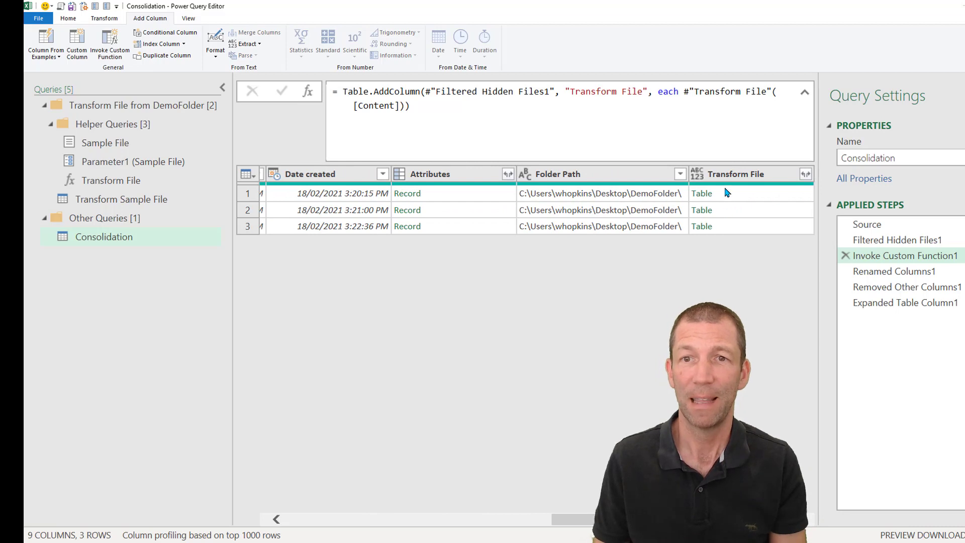
{"action": "left_click", "coordinate": [904, 271]}
{"action": "left_click", "coordinate": [894, 287]}
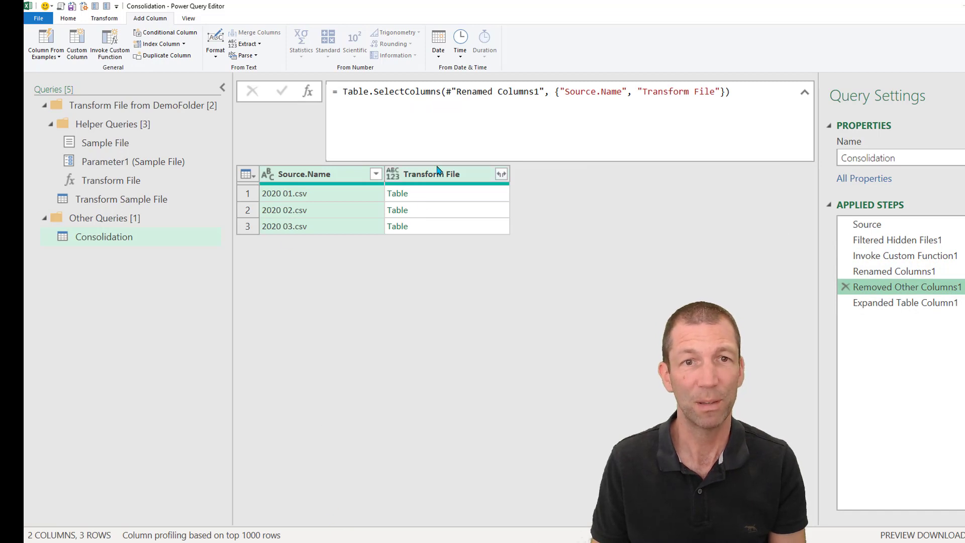
- Preview the January, February and March Transform File tables and the three file names
{"action": "left_click", "coordinate": [423, 197]}
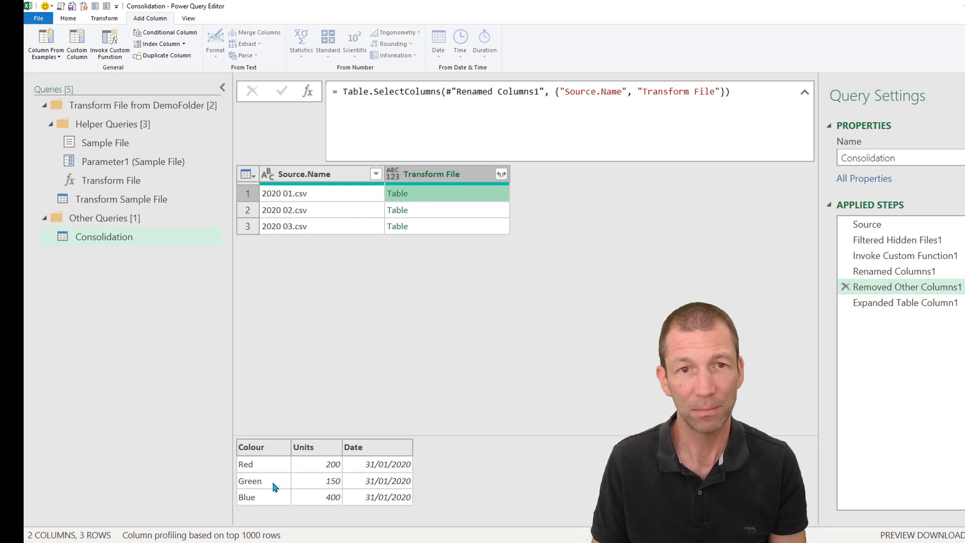
{"action": "left_click", "coordinate": [451, 212]}
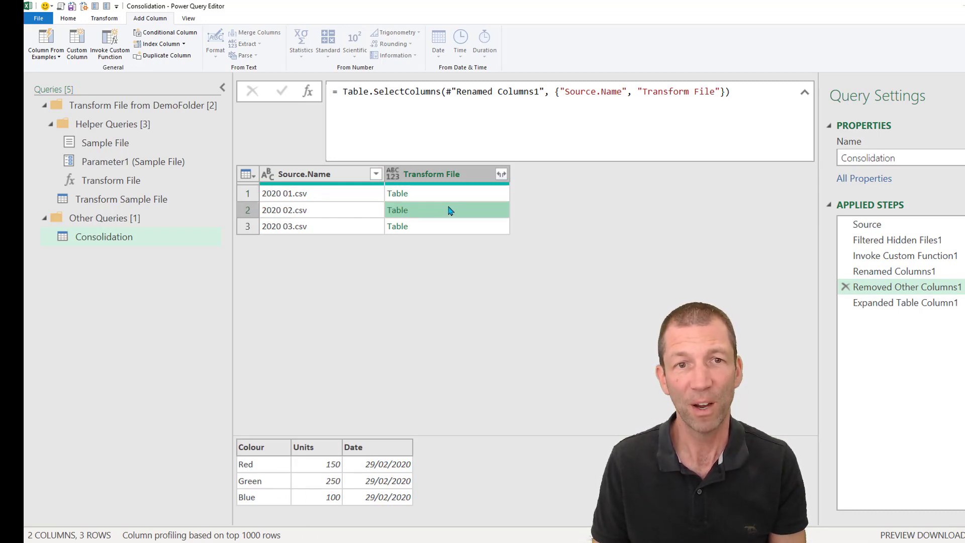
{"action": "left_click", "coordinate": [331, 198]}
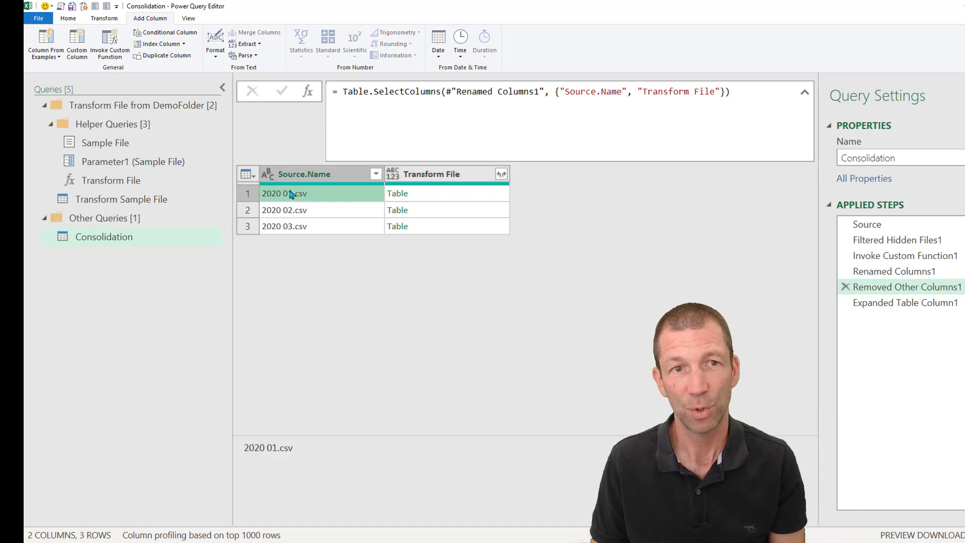
{"action": "left_click", "coordinate": [295, 215]}
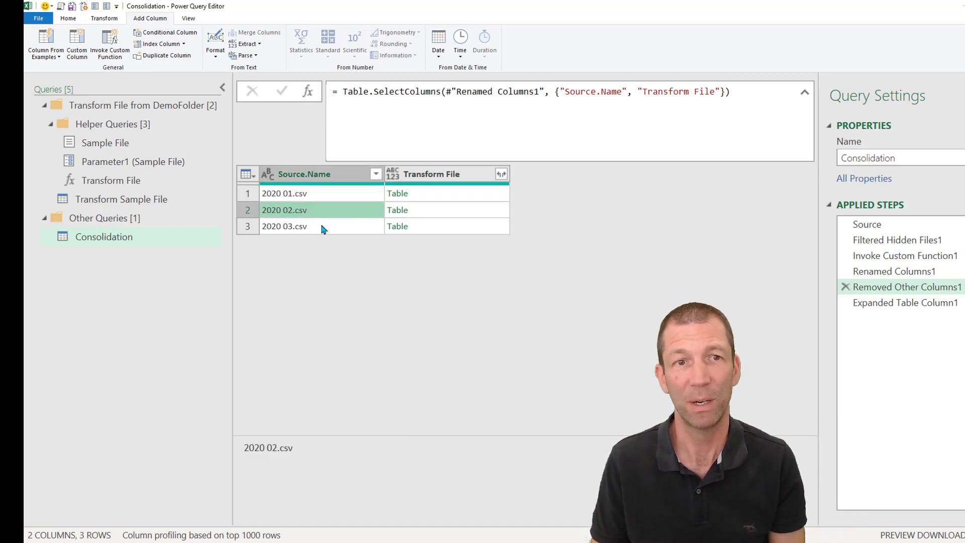
{"action": "left_click", "coordinate": [306, 227]}
{"action": "left_click", "coordinate": [438, 227]}
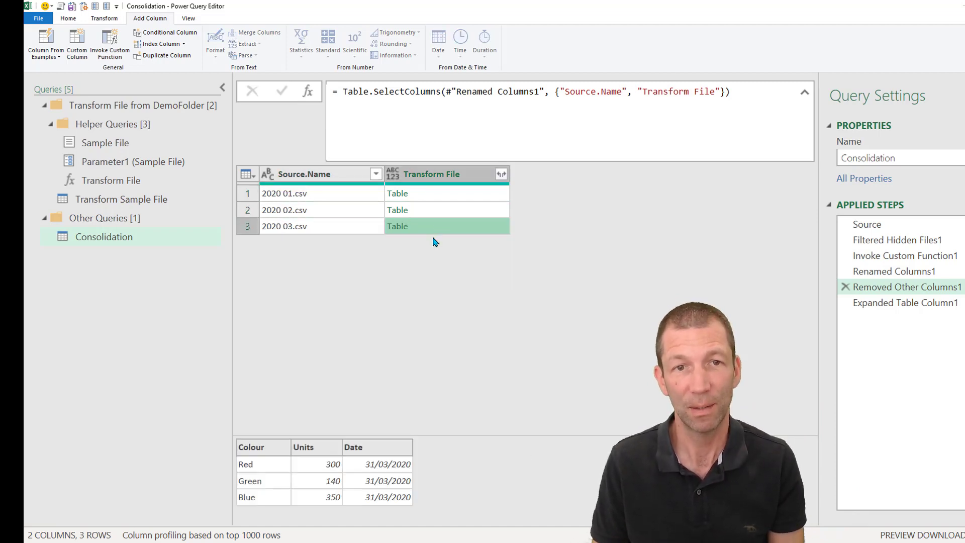
- Check the nested tables' columns in the Expand dialog, cancel it, and view Expanded Table Column1
{"action": "left_click", "coordinate": [501, 174]}
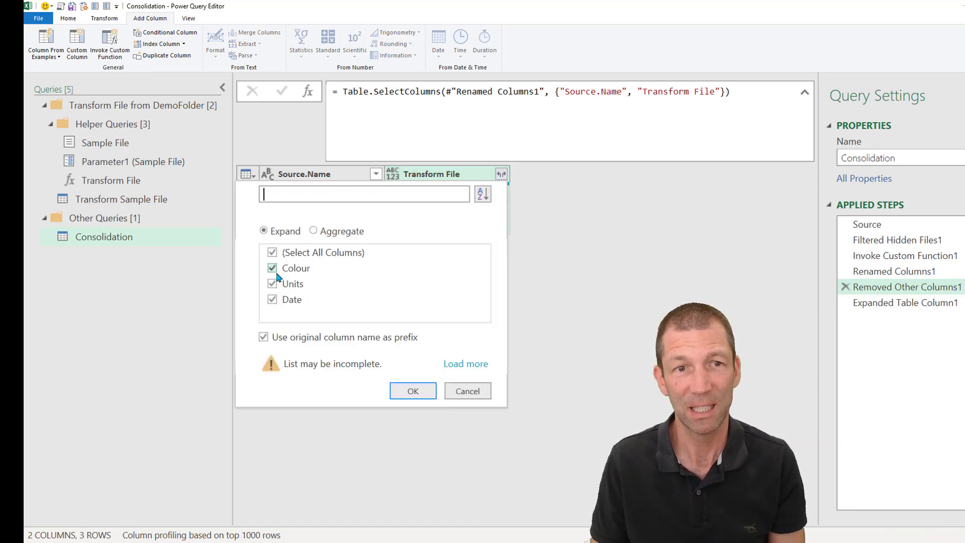
{"action": "left_click", "coordinate": [465, 391]}
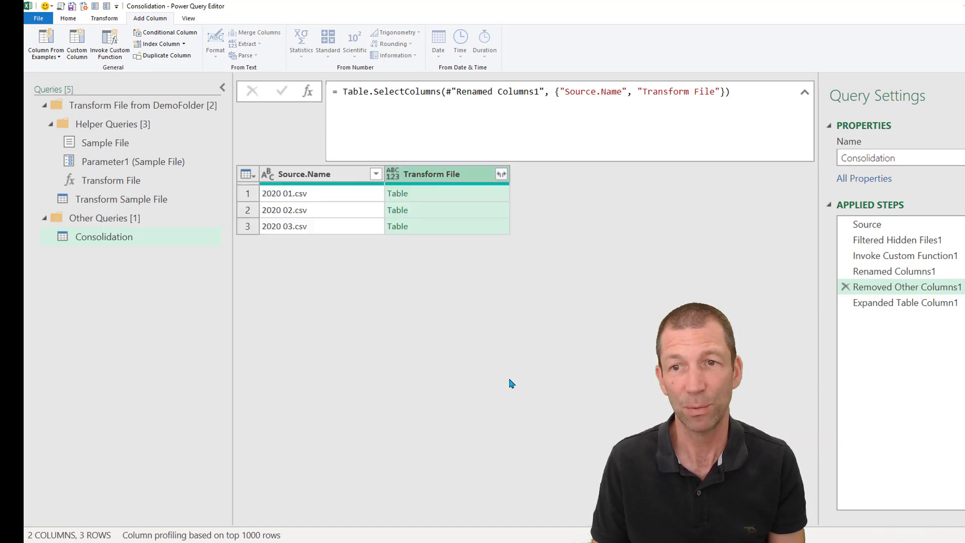
{"action": "left_click", "coordinate": [892, 303]}
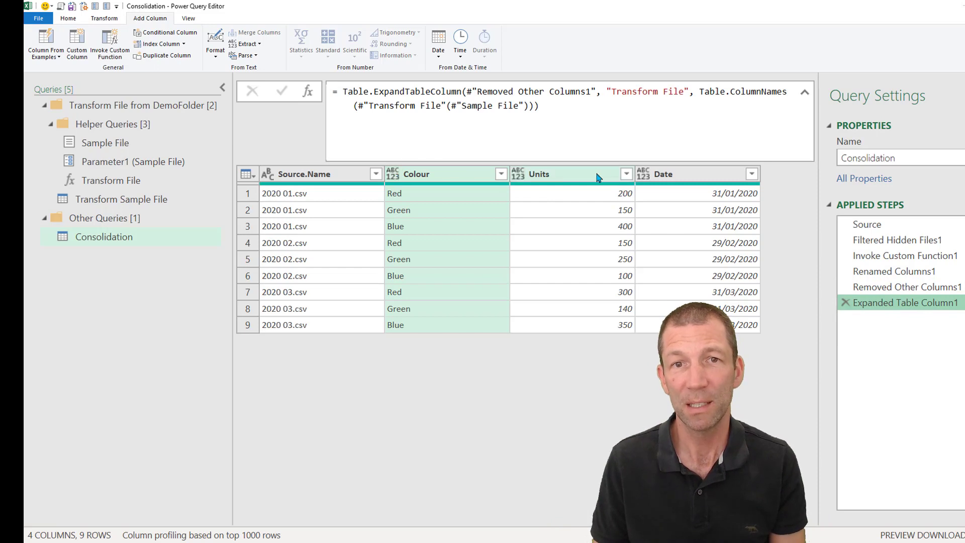
{"action": "left_click", "coordinate": [647, 174], "text": "shift"}
- Glance at Transform Sample File, then return to Consolidation and preview row 3's Colour value
{"action": "left_click", "coordinate": [106, 198]}
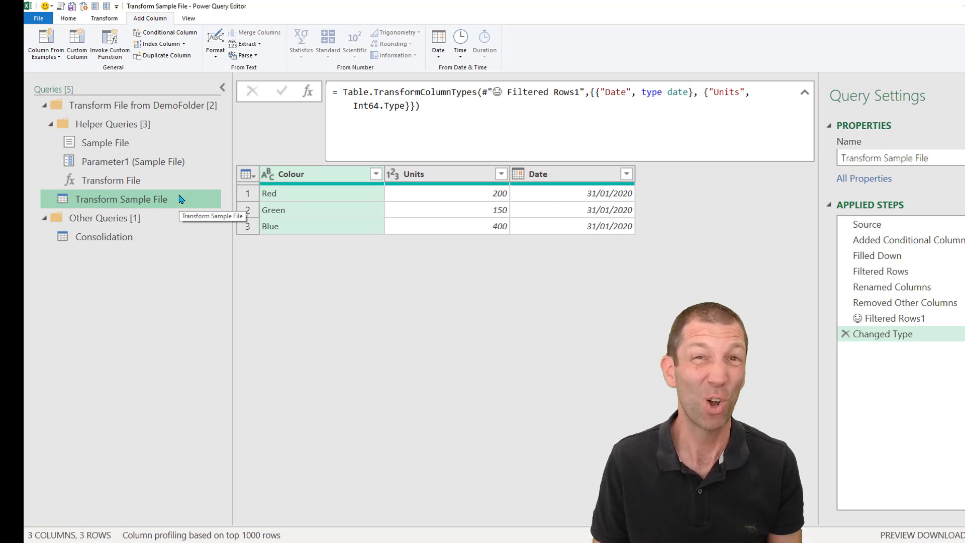
{"action": "left_click", "coordinate": [108, 237]}
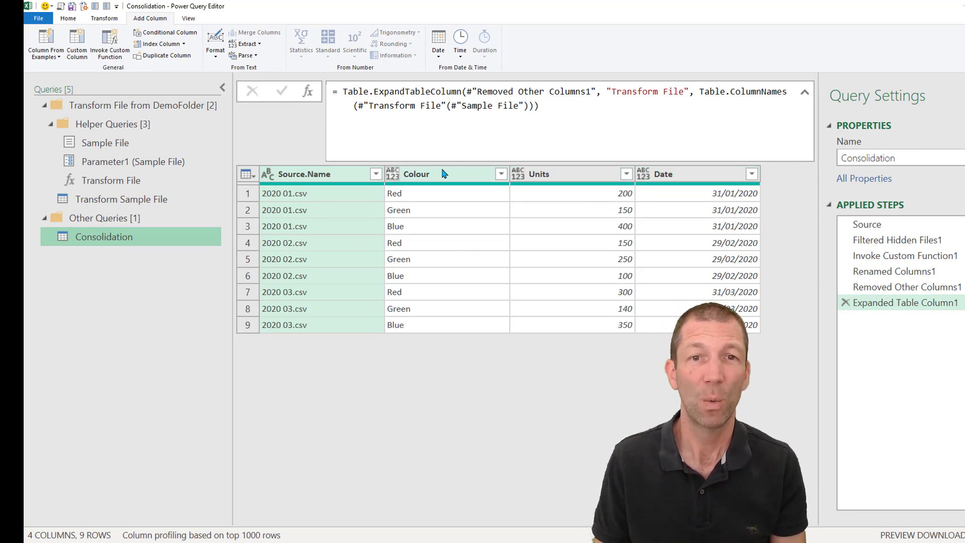
{"action": "left_click", "coordinate": [438, 230]}
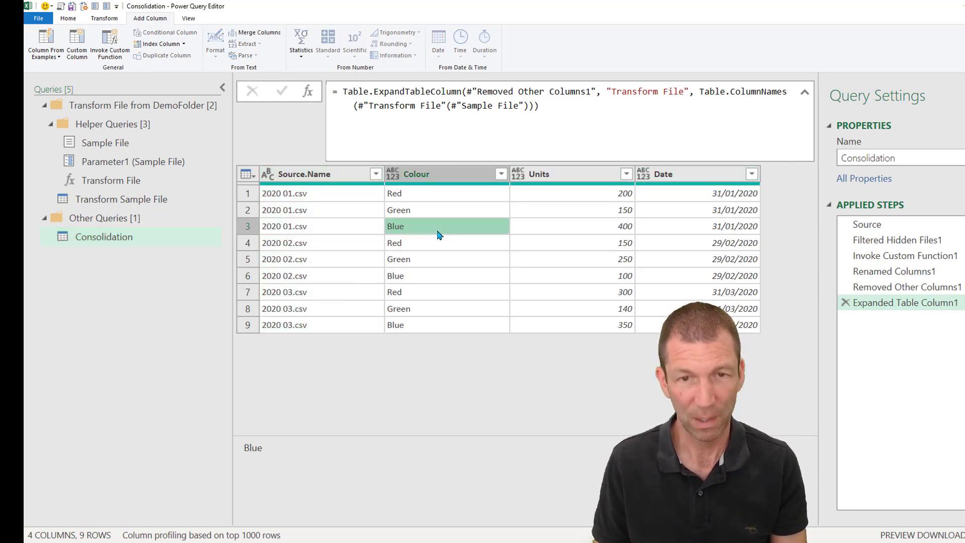
- Run Detect Data Type: text Source.Name and Colour, whole-number Units, date Date
{"action": "left_click", "coordinate": [115, 19]}
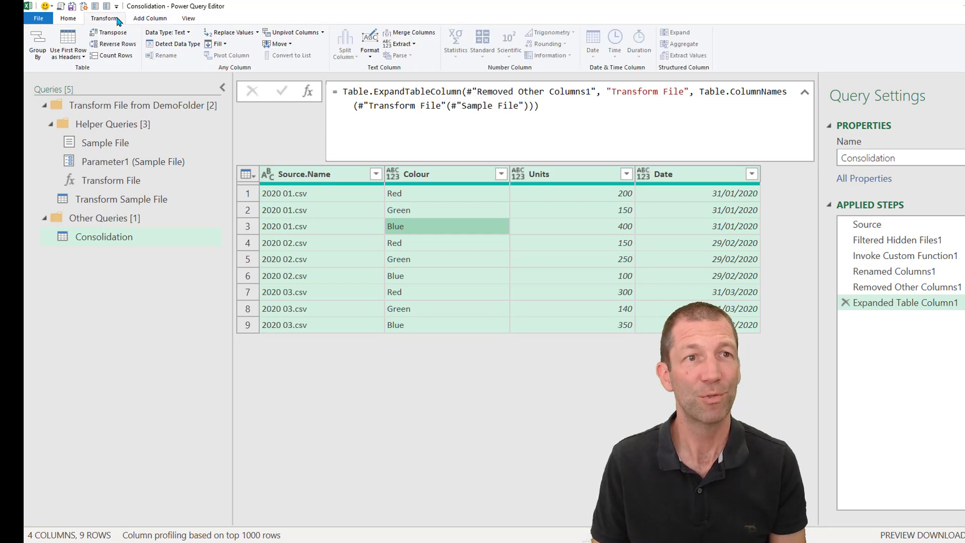
{"action": "left_click", "coordinate": [174, 44]}
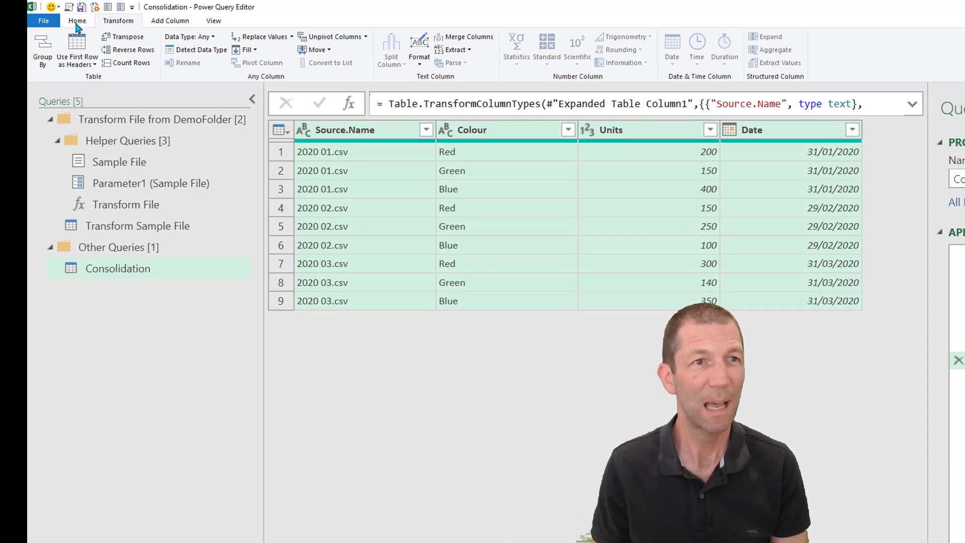
- Load the Consolidation query to a worksheet as a table via Close & Load To
{"action": "left_click", "coordinate": [77, 23]}
{"action": "left_click", "coordinate": [44, 63]}
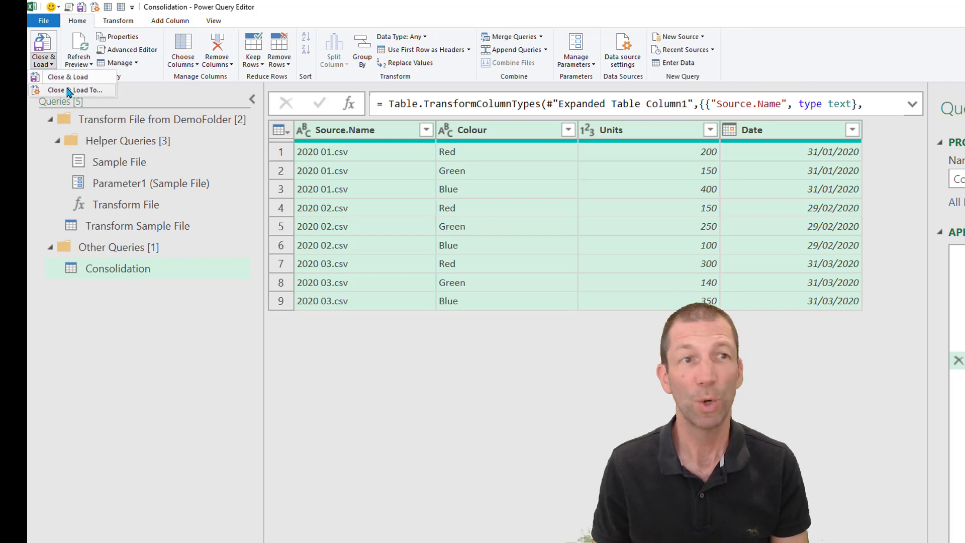
{"action": "left_click", "coordinate": [66, 90]}
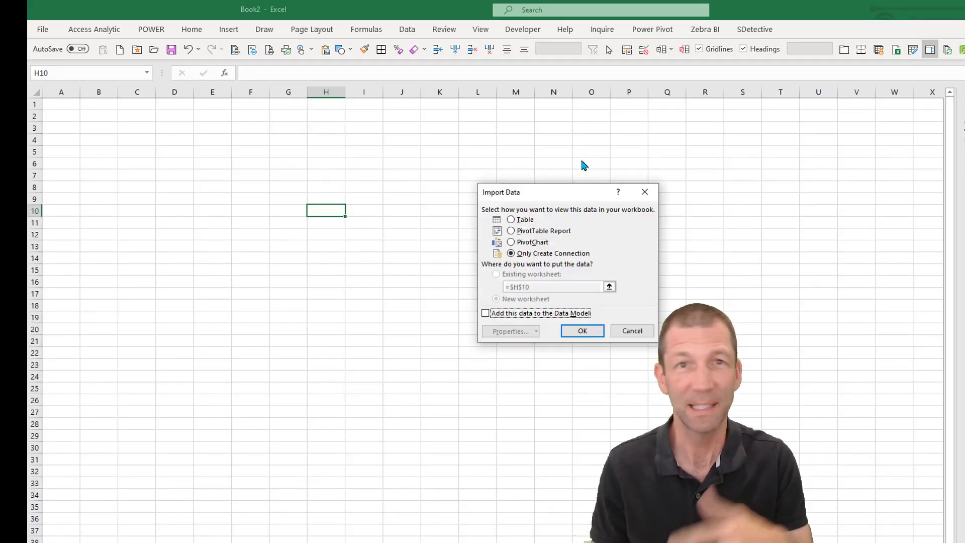
{"action": "left_click", "coordinate": [518, 220]}
{"action": "left_click", "coordinate": [572, 330]}
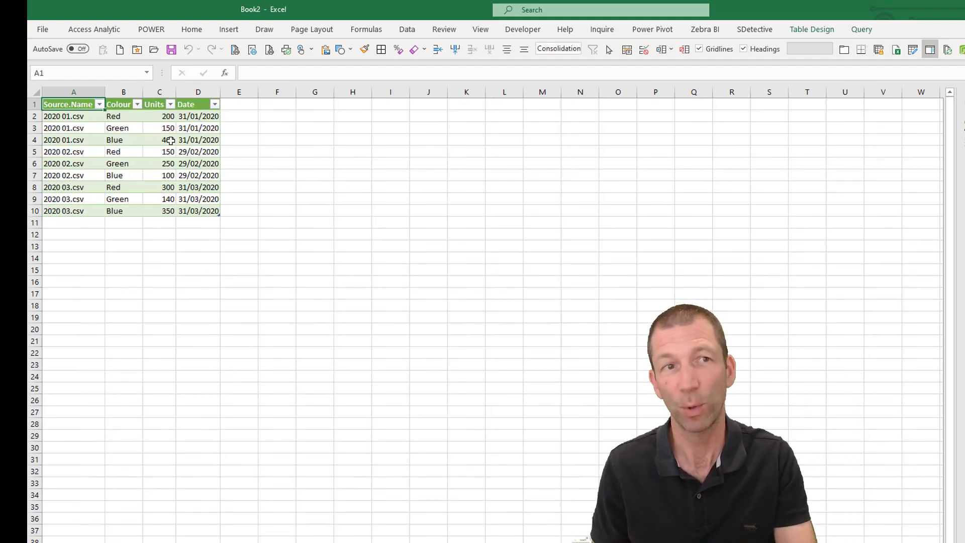
- Refresh the loaded nine-row table from the monthly CSV files
{"action": "left_click", "coordinate": [153, 135]}
{"action": "right_click", "coordinate": [153, 134]}
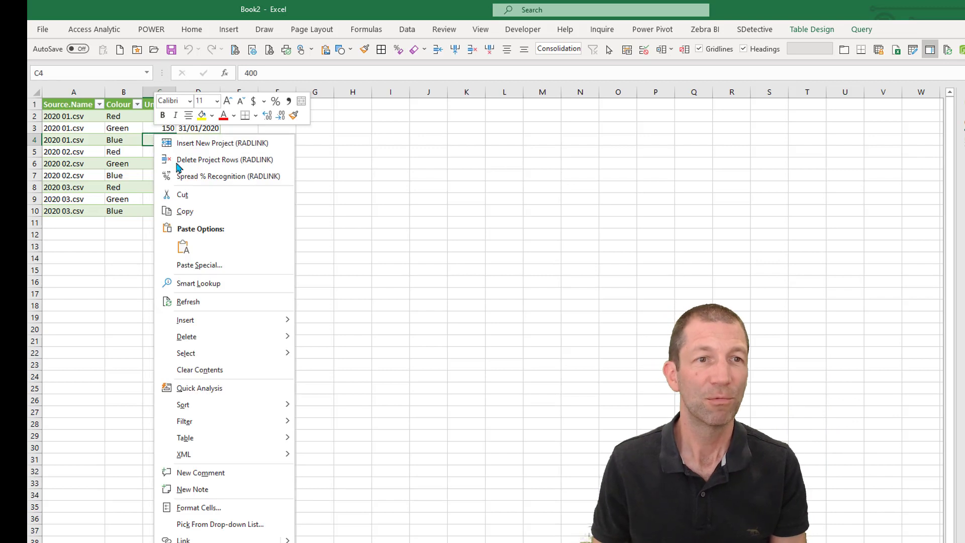
{"action": "left_click", "coordinate": [215, 302]}
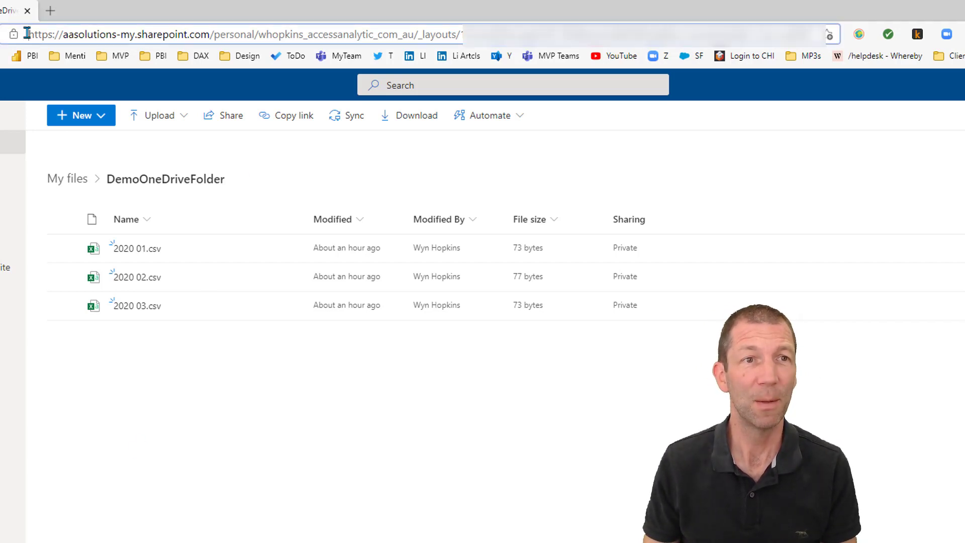
- Select the personal site portion of the DemoOneDriveFolder page's URL in the address bar
{"action": "left_click_drag", "start_coordinate": [27, 34], "coordinate": [415, 38]}
{"action": "key", "text": "ctrl+c"}
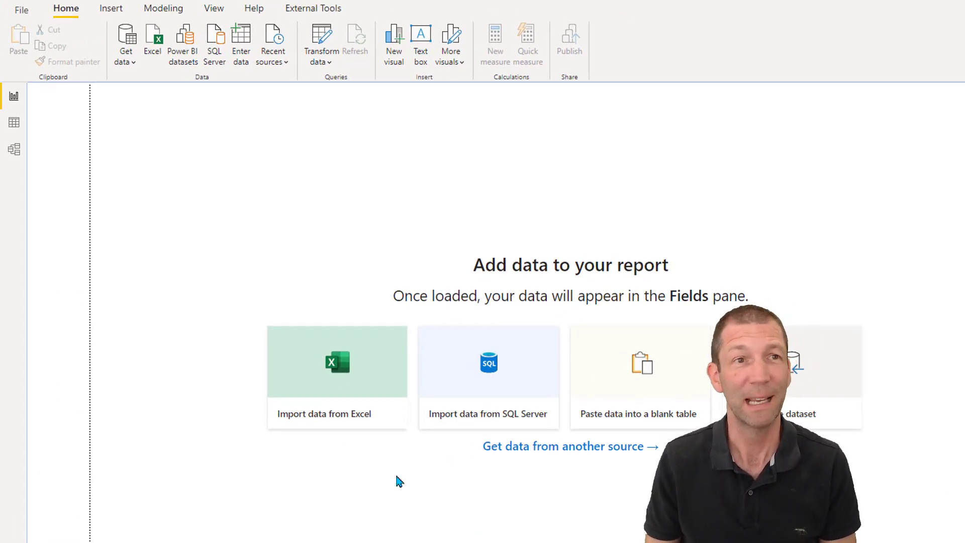
- Connect a SharePoint folder data source to the pasted personal OneDrive site URL
{"action": "left_click", "coordinate": [126, 36]}
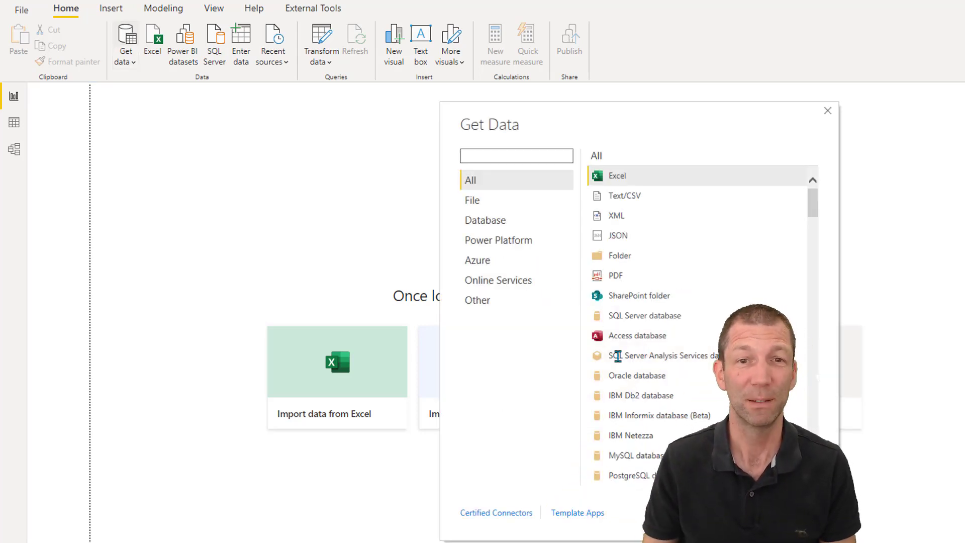
{"action": "left_click", "coordinate": [624, 299]}
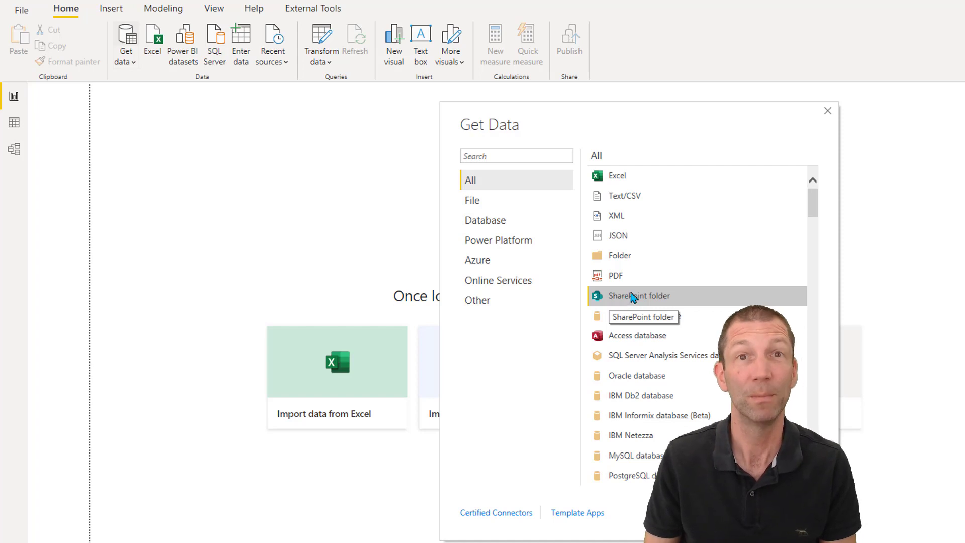
{"action": "double_click", "coordinate": [632, 299]}
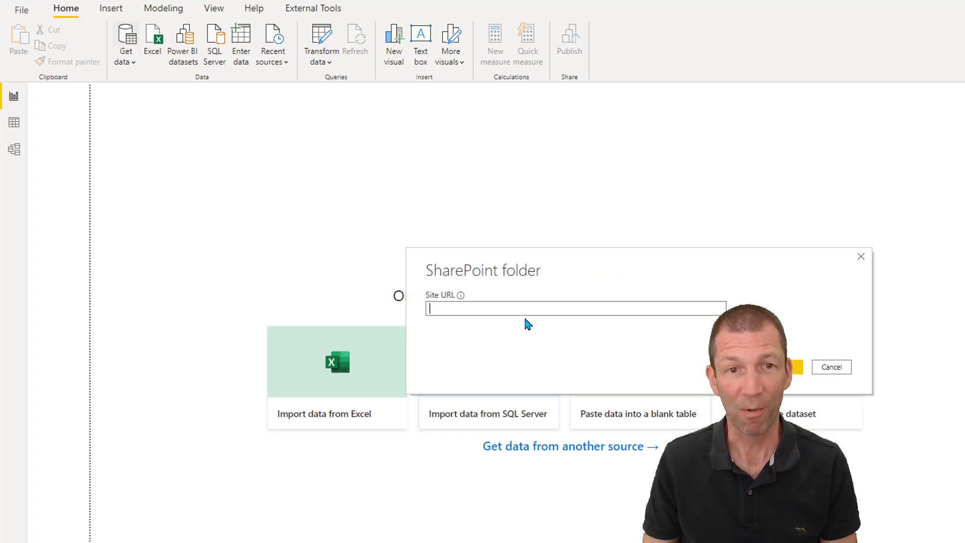
{"action": "key", "text": "ctrl+v"}
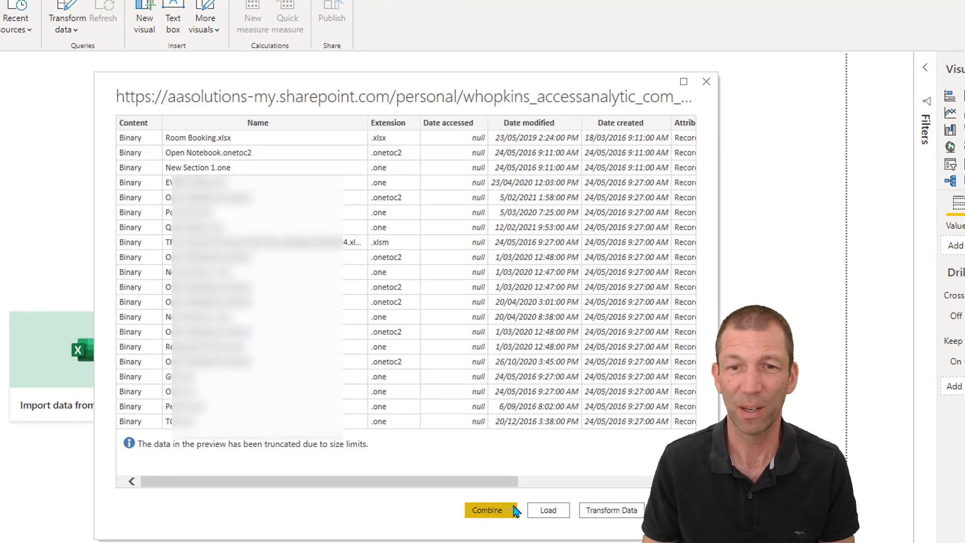
- Open the site's file list as Query1, scroll to Folder Path, and switch back to the browser
{"action": "left_click", "coordinate": [570, 510]}
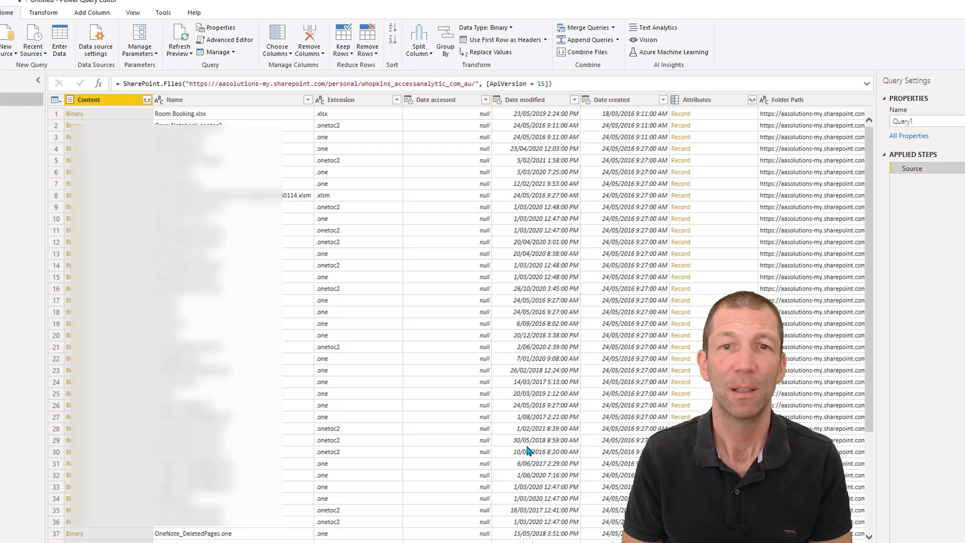
{"action": "scroll", "coordinate": [528, 450], "scroll_direction": "right", "scroll_amount": 3}
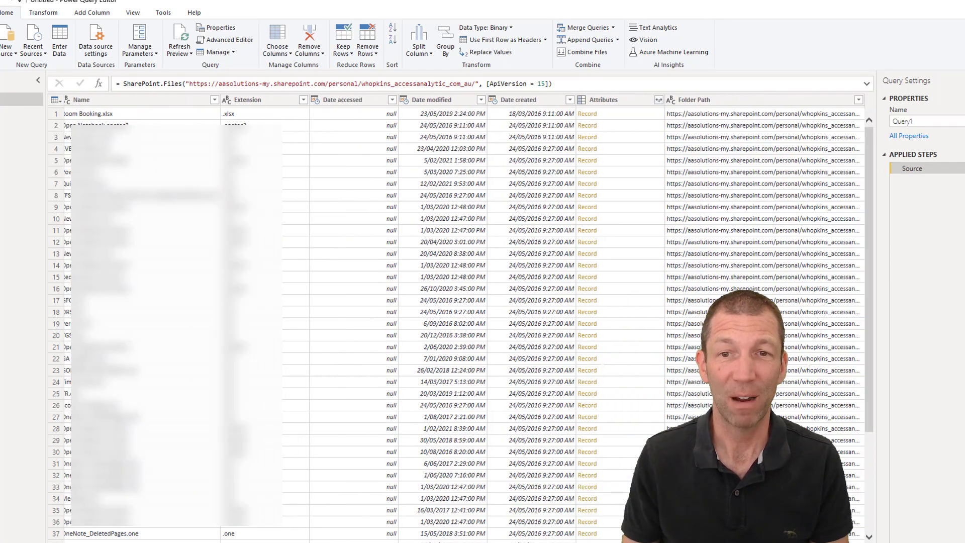
{"action": "key", "text": "alt+Tab"}
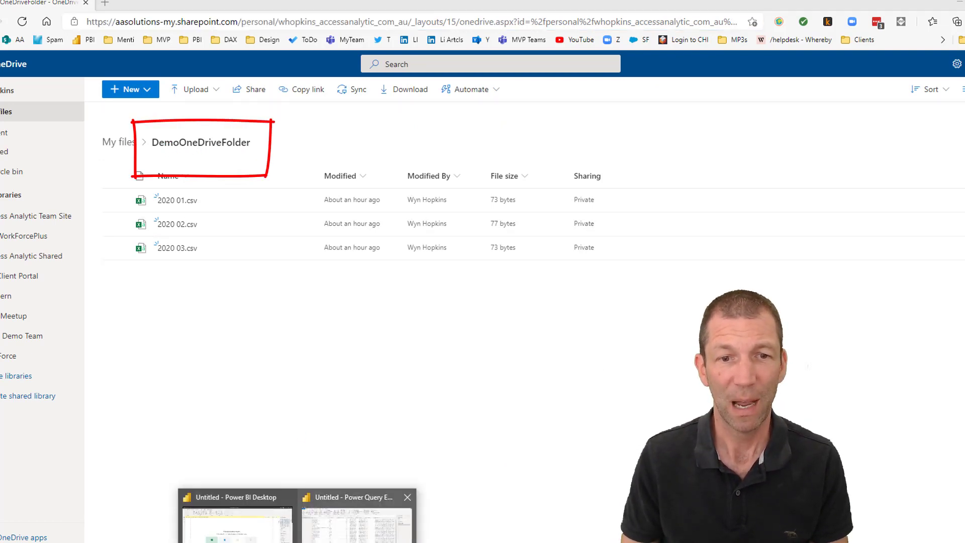
- Filter Query1's Folder Path to rows containing 'DemoOneDriveFolder', leaving the three CSVs
{"action": "key", "text": "alt+Tab"}
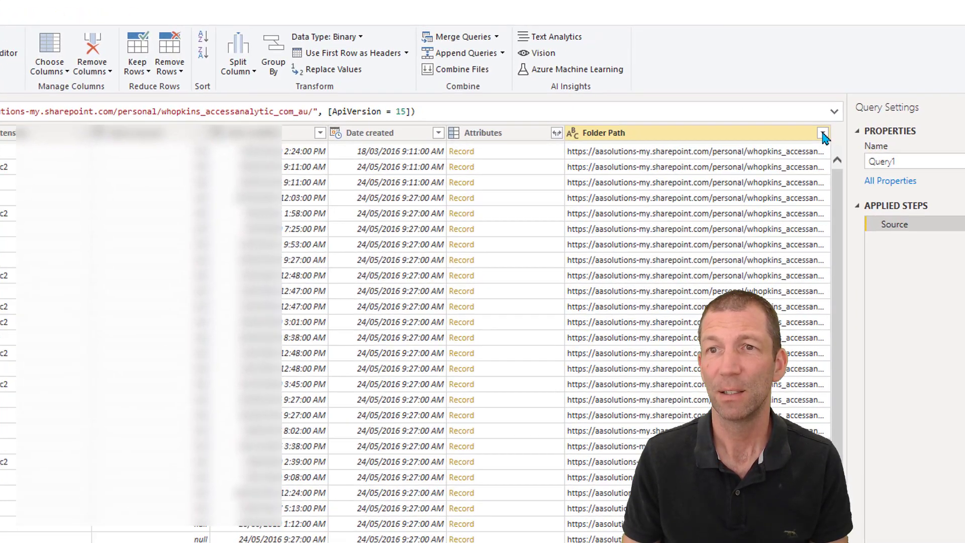
{"action": "left_click", "coordinate": [851, 106]}
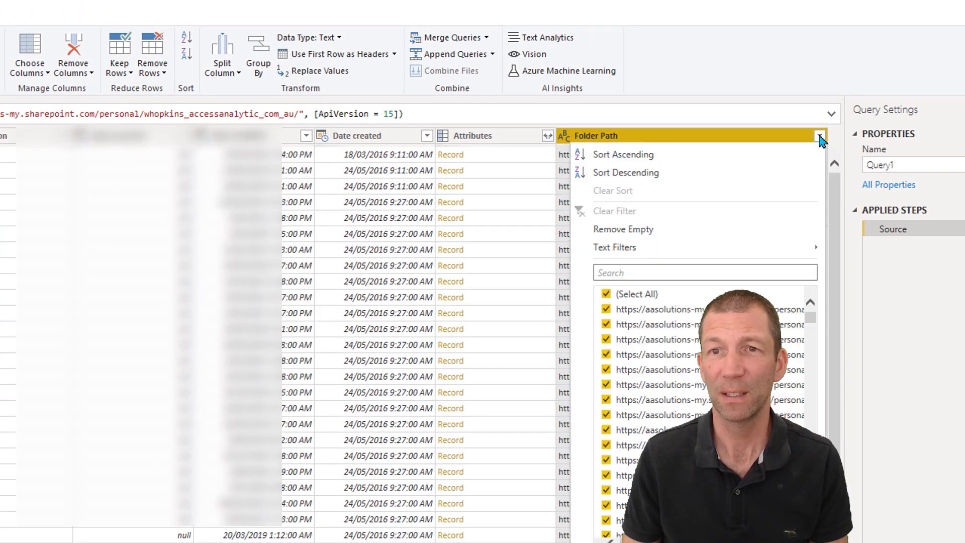
{"action": "mouse_move", "coordinate": [706, 194]}
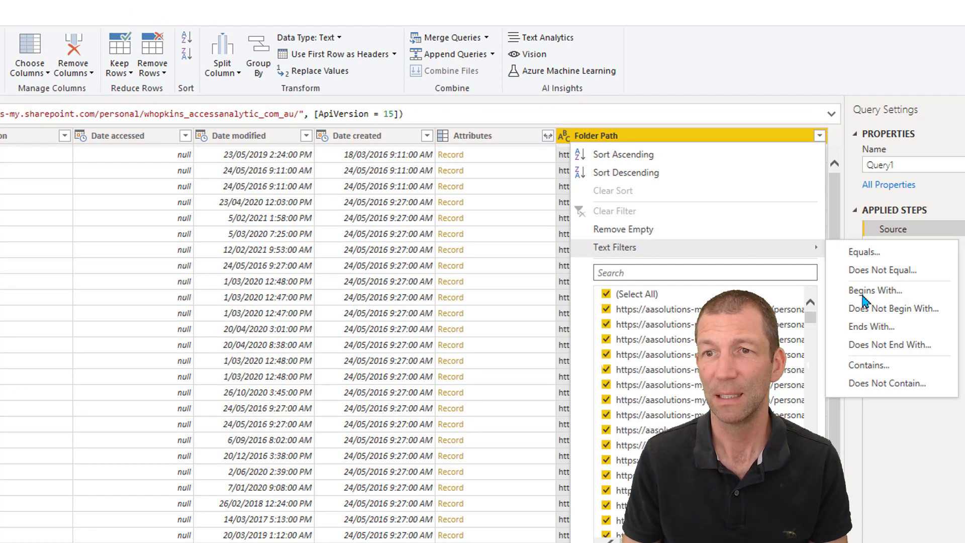
{"action": "left_click", "coordinate": [869, 365]}
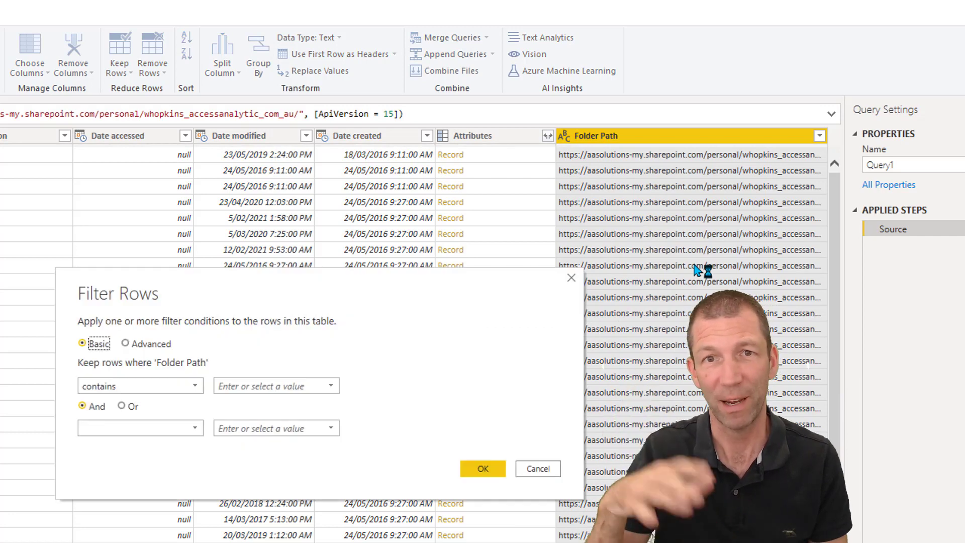
{"action": "left_click", "coordinate": [234, 391]}
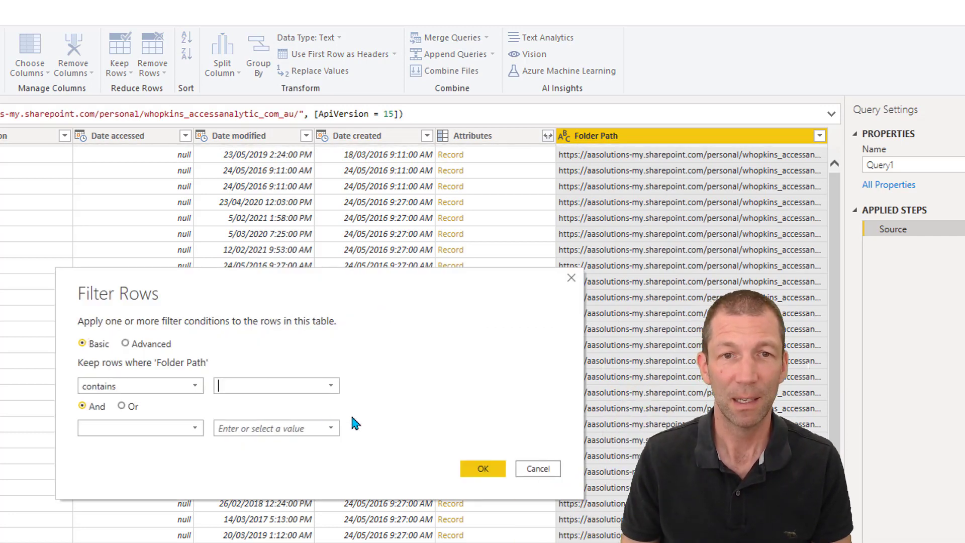
{"action": "type", "text": "DemoOneDriveFolder"}
{"action": "left_click", "coordinate": [485, 469]}
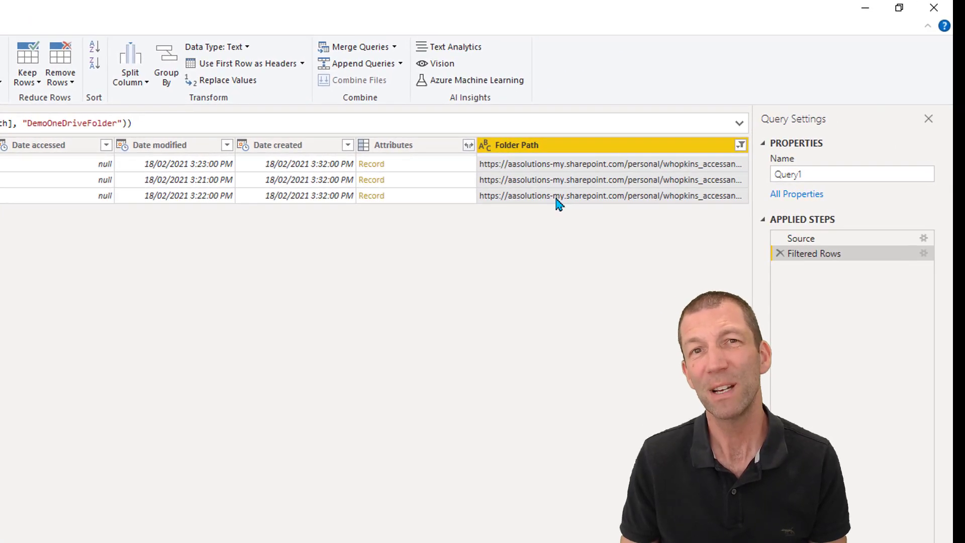
- Filter Query1's Folder Path to exactly equal the DemoOneDriveFolder path
{"action": "right_click", "coordinate": [528, 168]}
{"action": "mouse_move", "coordinate": [564, 195]}
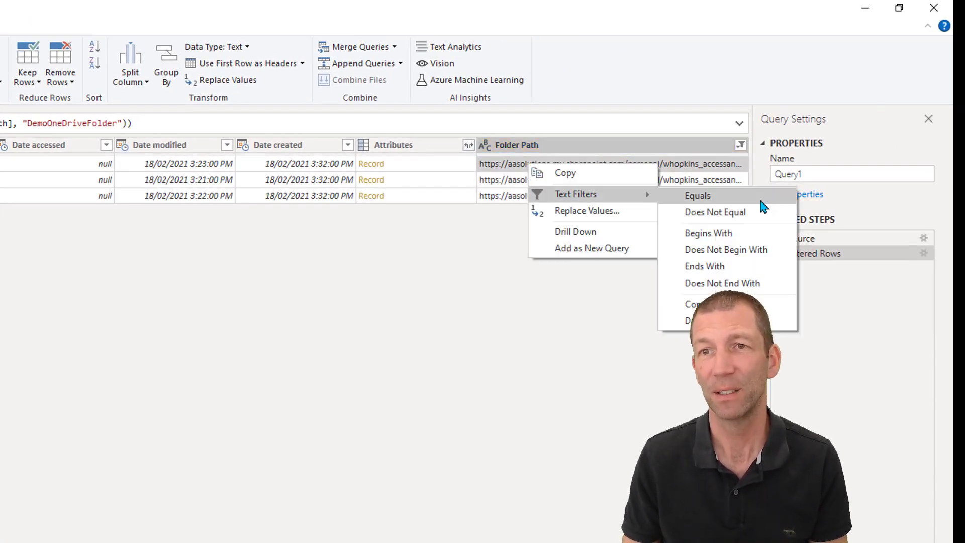
{"action": "left_click", "coordinate": [743, 199]}
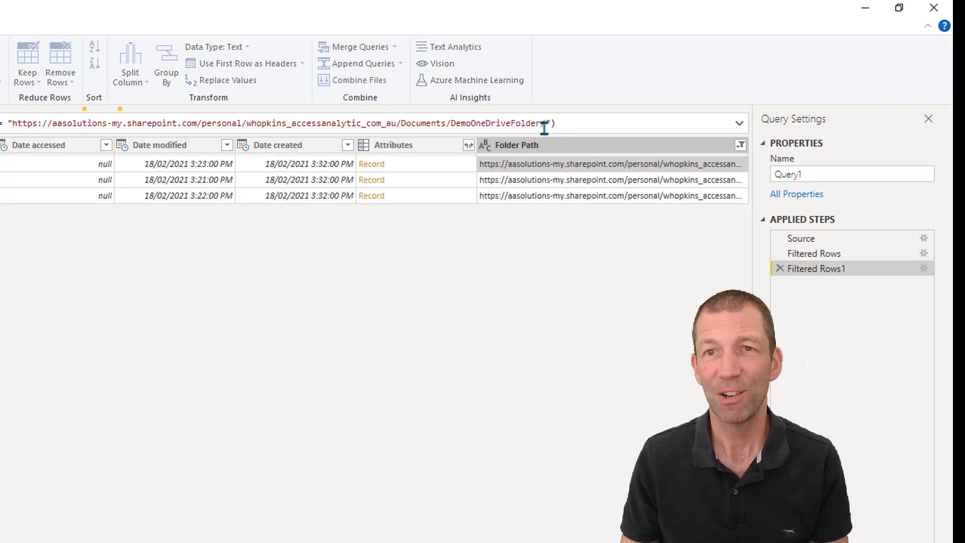
{"action": "left_click_drag", "start_coordinate": [540, 123], "coordinate": [29, 125]}
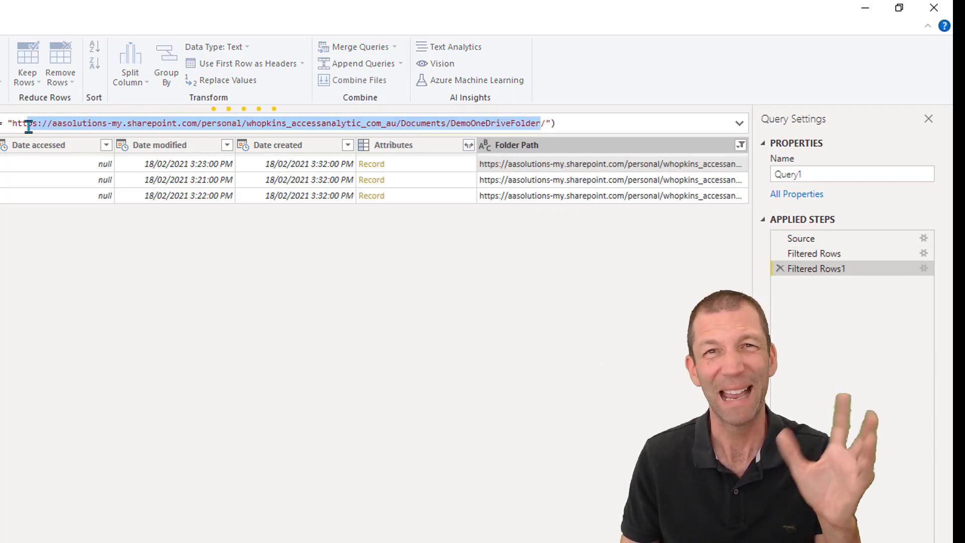
- Delete the earlier contains-based Filtered Rows step, leaving the three 2020 CSVs
{"action": "left_click", "coordinate": [819, 254]}
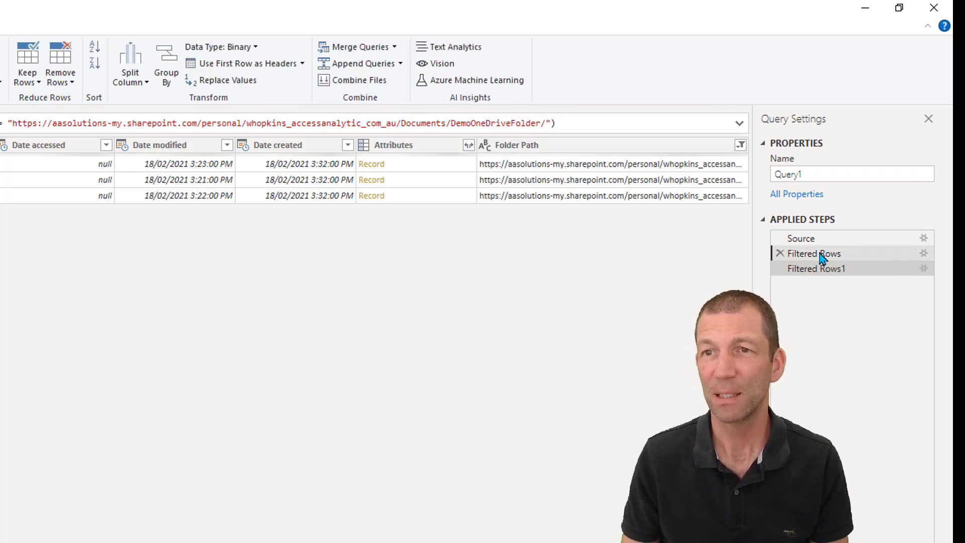
{"action": "left_click", "coordinate": [781, 254]}
{"action": "left_click", "coordinate": [316, 430]}
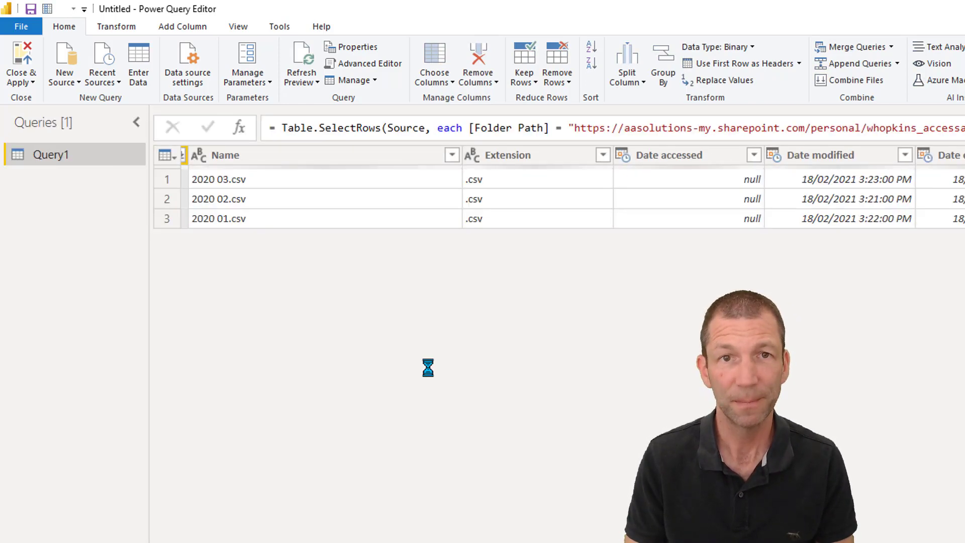
- Add a Text Filters equals .csv filter on Query1's Extension column
{"action": "left_click", "coordinate": [603, 155]}
{"action": "mouse_move", "coordinate": [427, 294]}
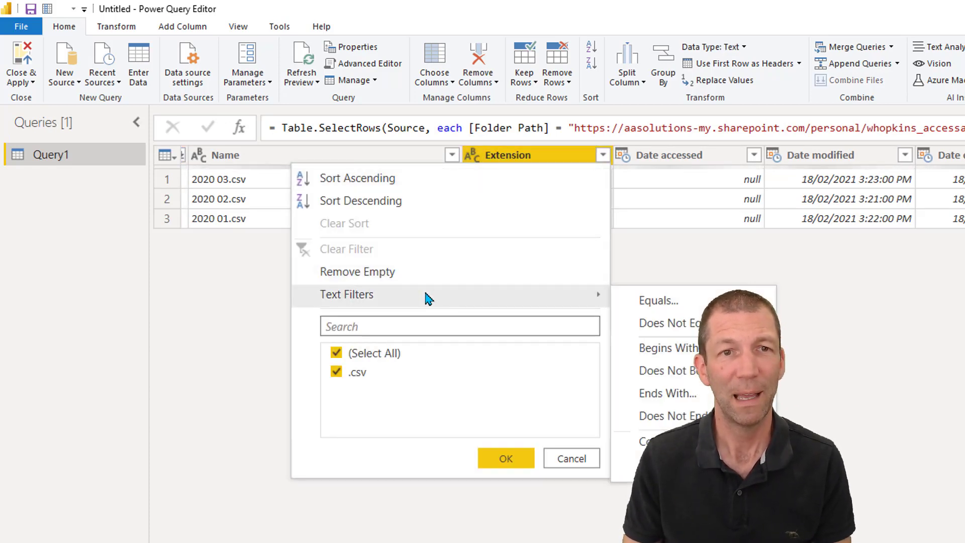
{"action": "left_click", "coordinate": [645, 300]}
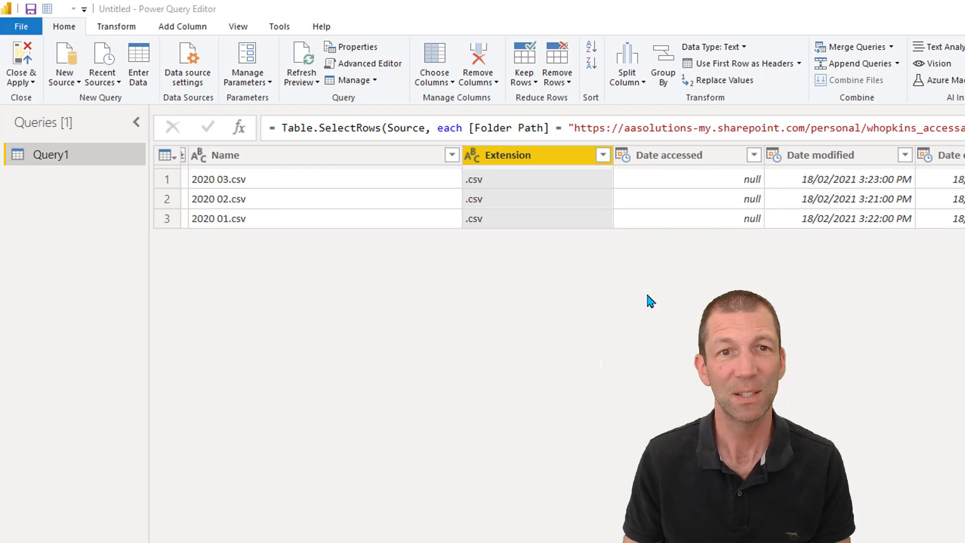
{"action": "left_click", "coordinate": [625, 395]}
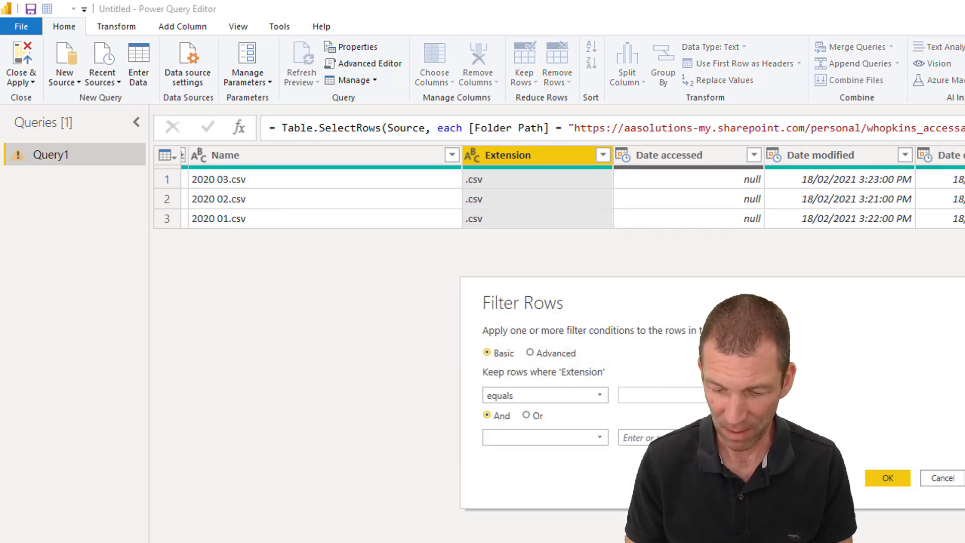
{"action": "type", "text": ".csv"}
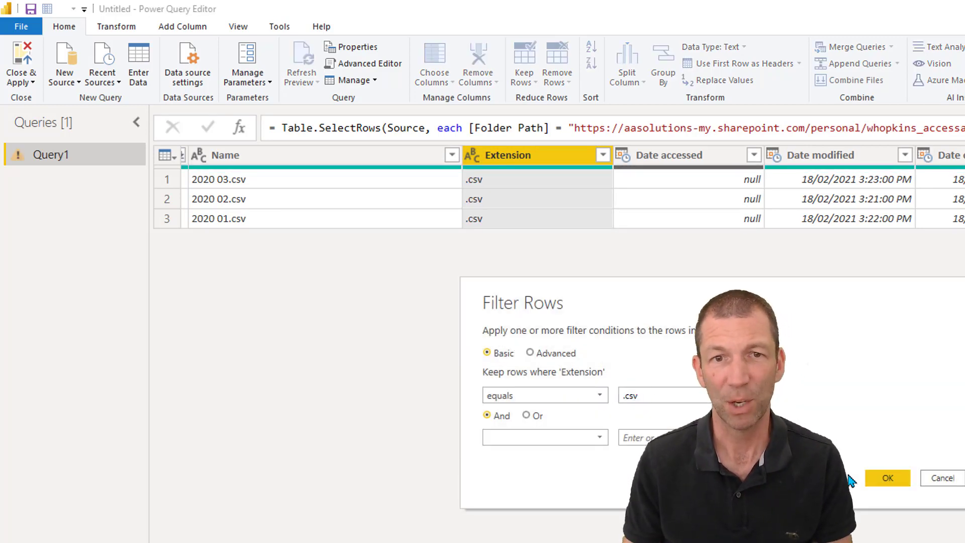
{"action": "left_click", "coordinate": [885, 478]}
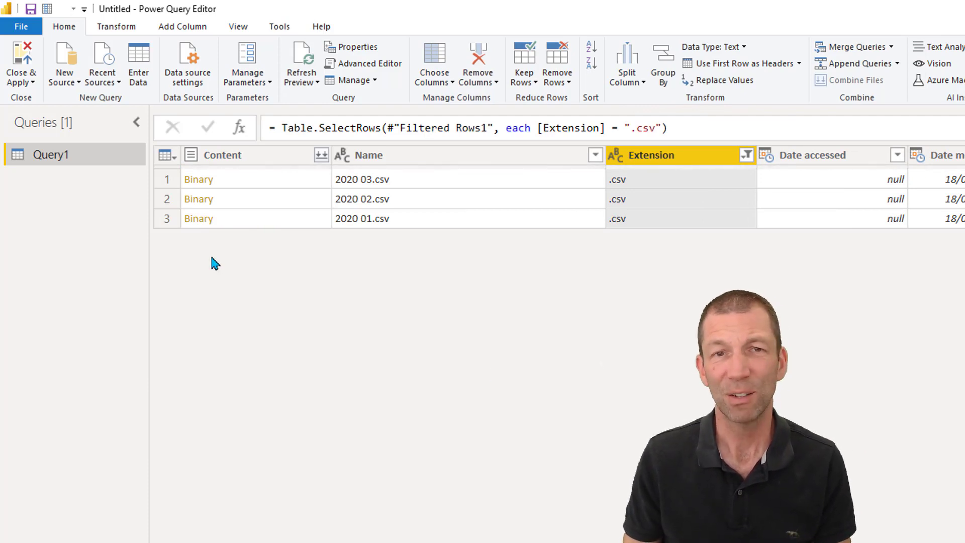
- Rename Query1 to OneDriveFolder and create a new OneDriveFolder (2) query referencing it
{"action": "right_click", "coordinate": [75, 158]}
{"action": "left_click", "coordinate": [60, 158]}
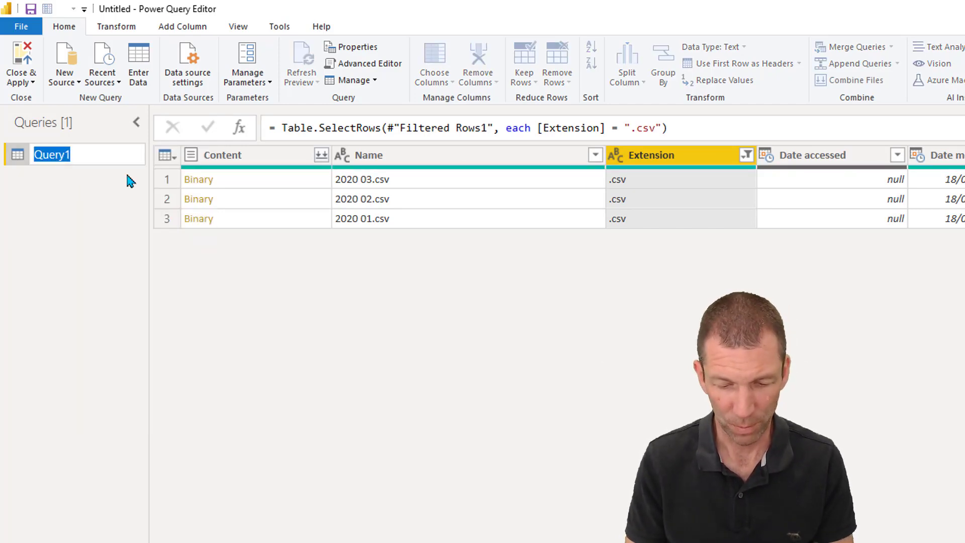
{"action": "type", "text": "OneDri"}
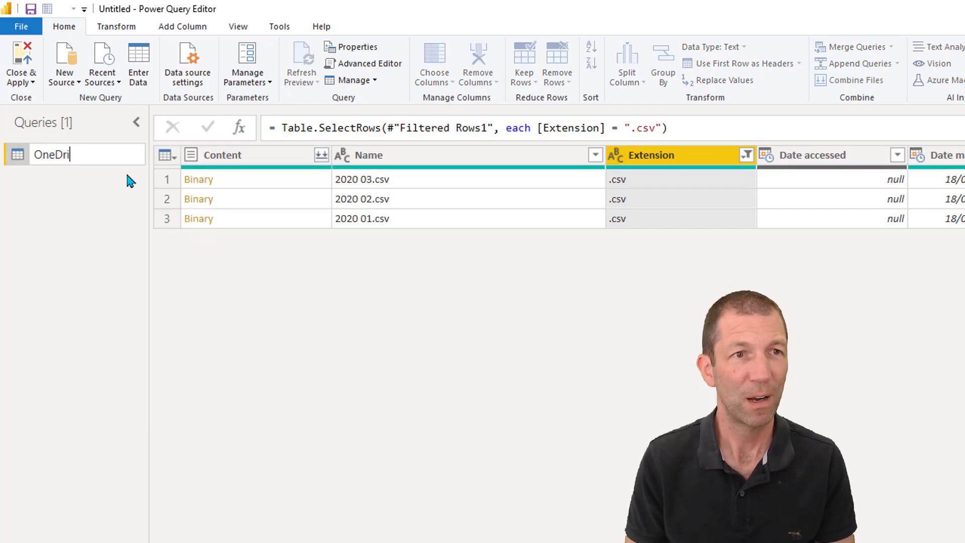
{"action": "type", "text": "veFolder"}
{"action": "key", "text": "Return"}
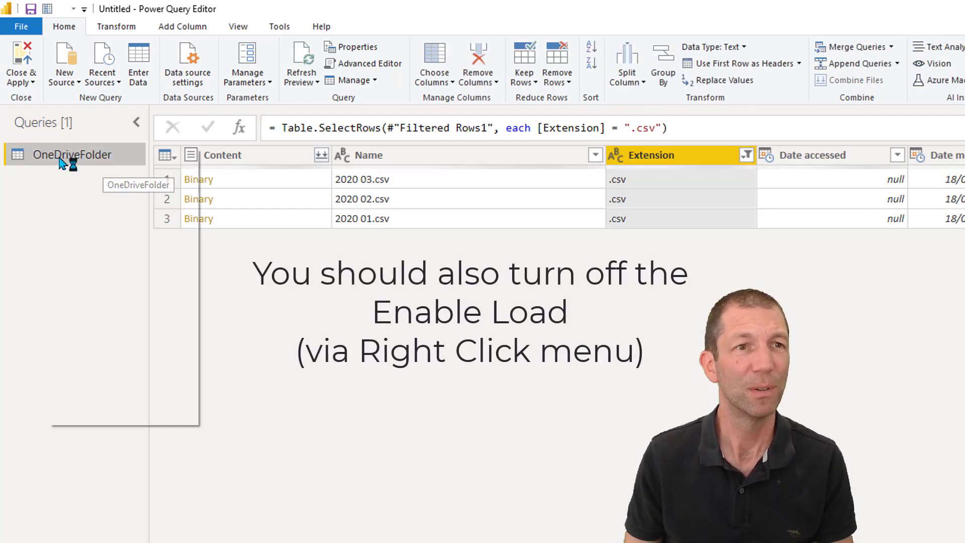
{"action": "right_click", "coordinate": [48, 151]}
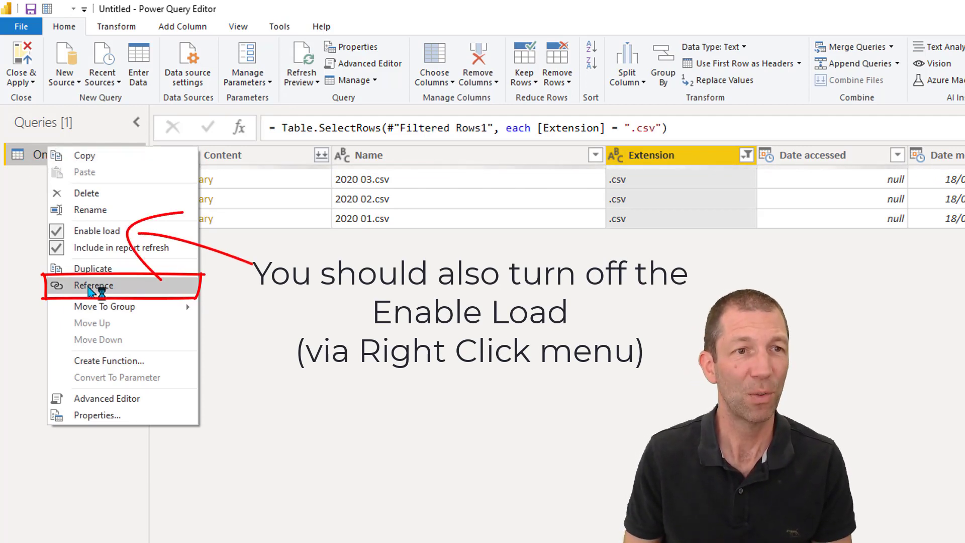
{"action": "left_click", "coordinate": [122, 285]}
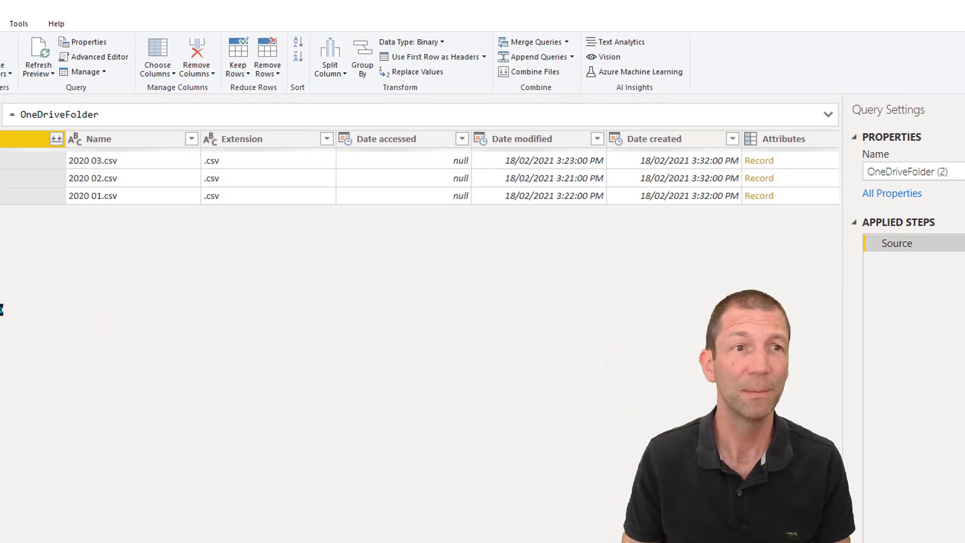
- Rename the referencing query to Consolidation in Query Settings
{"action": "left_click", "coordinate": [913, 172]}
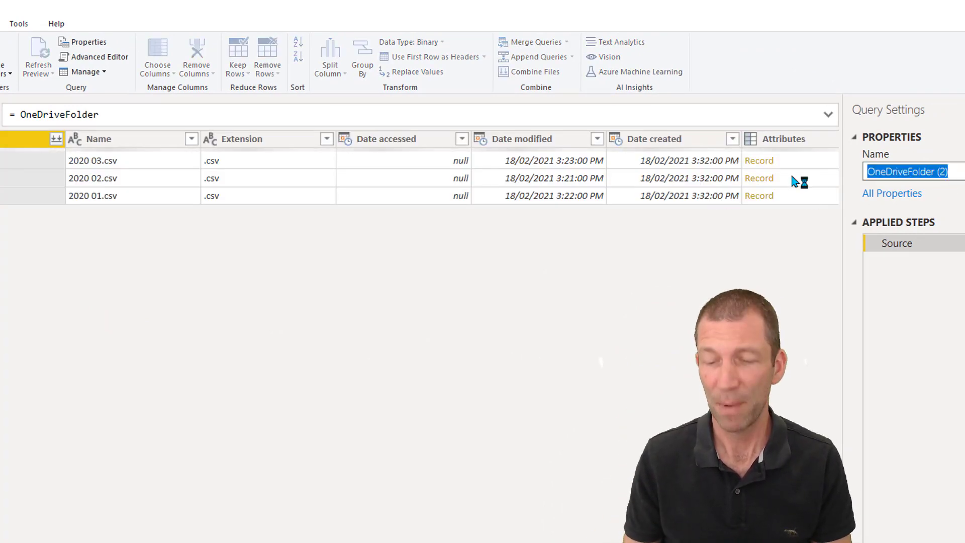
{"action": "type", "text": "Conos"}
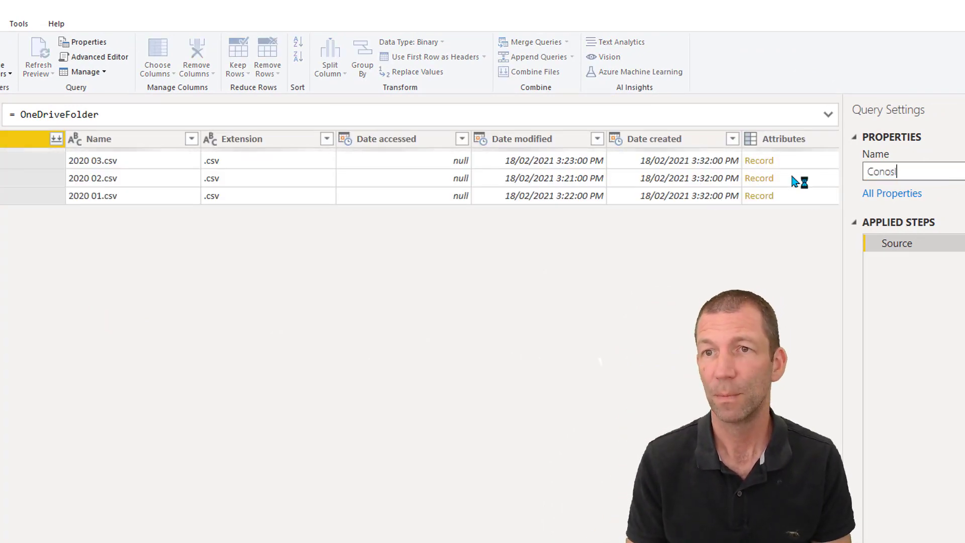
{"action": "key", "text": "BackSpace"}
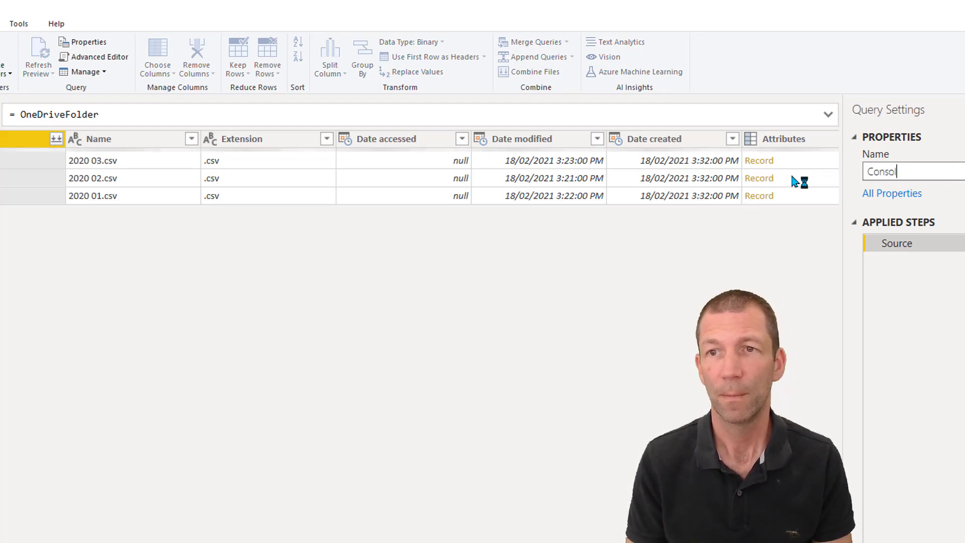
{"action": "key", "text": "BackSpace"}
{"action": "type", "text": "idation"}
{"action": "key", "text": "Return"}
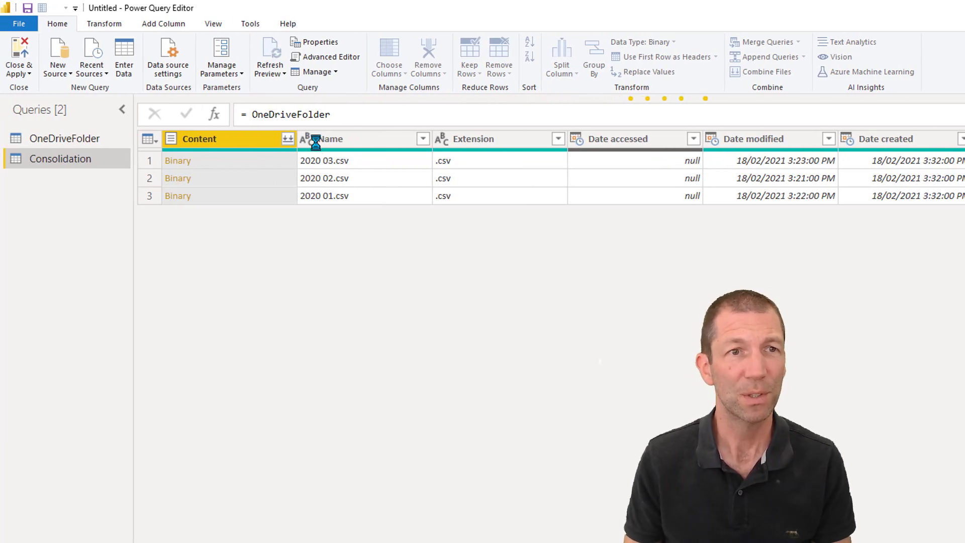
- Keep only the Content and Name columns with Remove Other Columns
{"action": "left_click", "coordinate": [348, 140], "text": "ctrl"}
{"action": "right_click", "coordinate": [350, 143]}
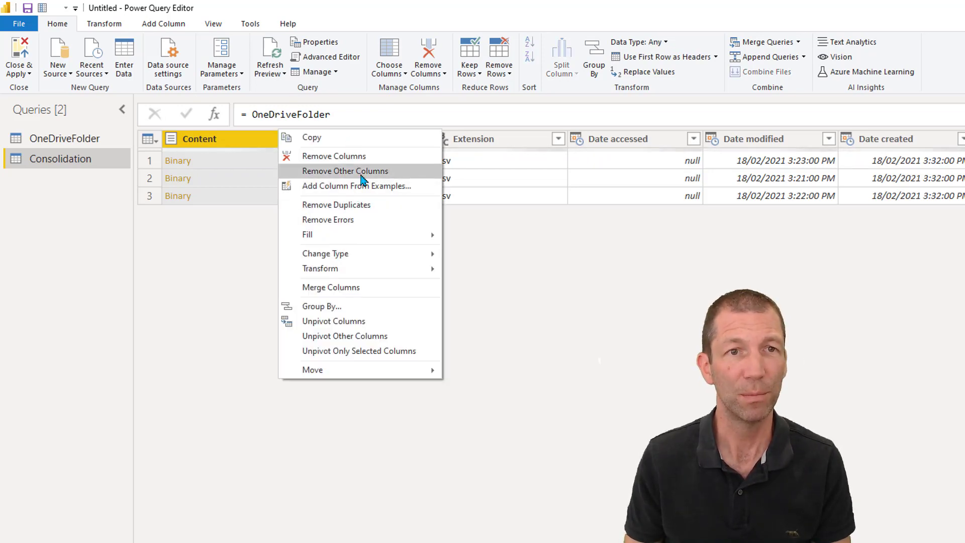
{"action": "left_click", "coordinate": [345, 170]}
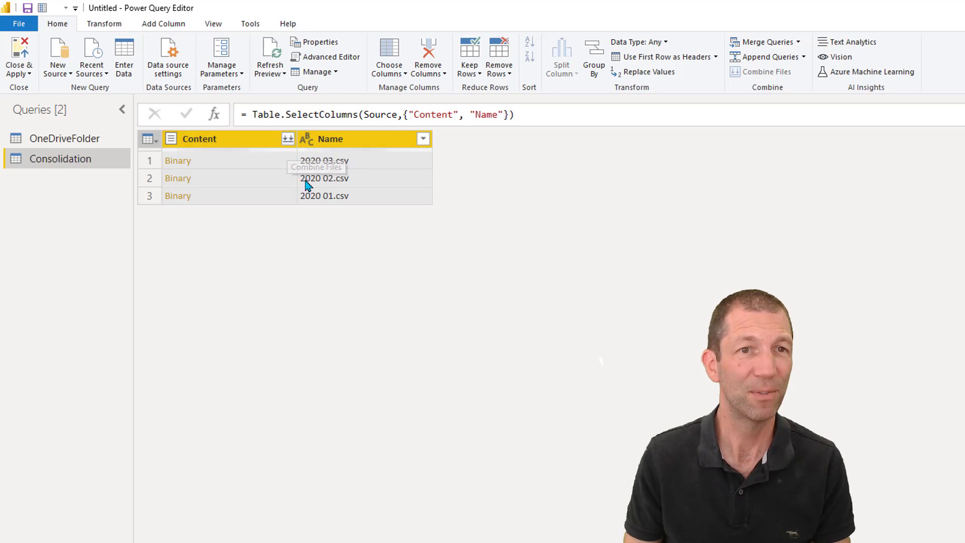
- Combine the three CSV files from the Content column, accepting the default Combine Files settings
{"action": "left_click", "coordinate": [288, 140]}
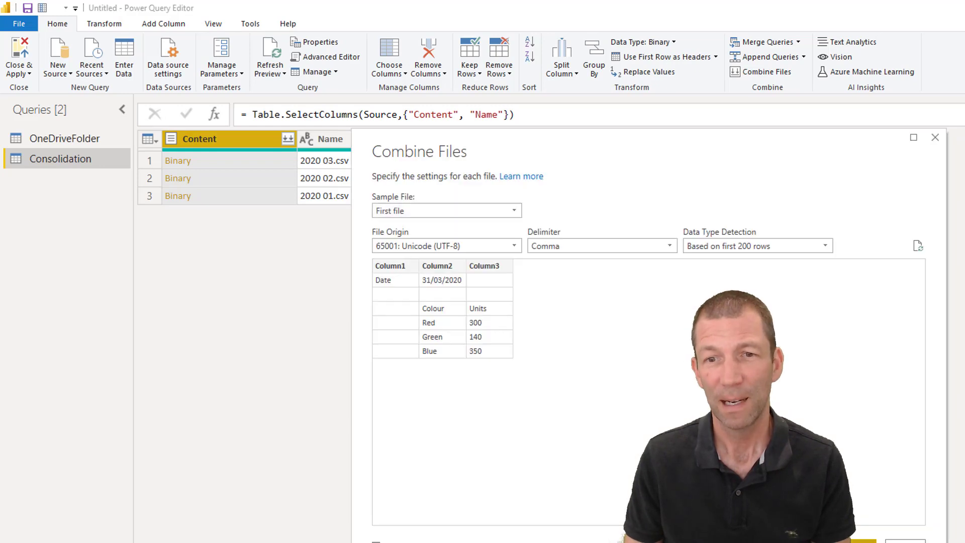
{"action": "key", "text": "Escape"}
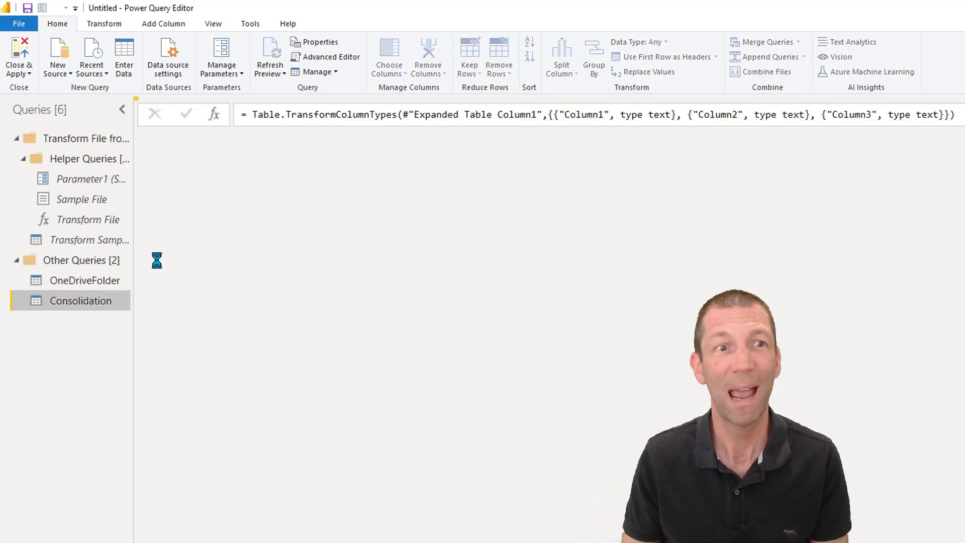
- Review Transform Sample File, Consolidation and OneDriveFolder, checking OneDriveFolder's folder-path and .csv filter steps
{"action": "left_click_drag", "start_coordinate": [132, 249], "coordinate": [215, 259]}
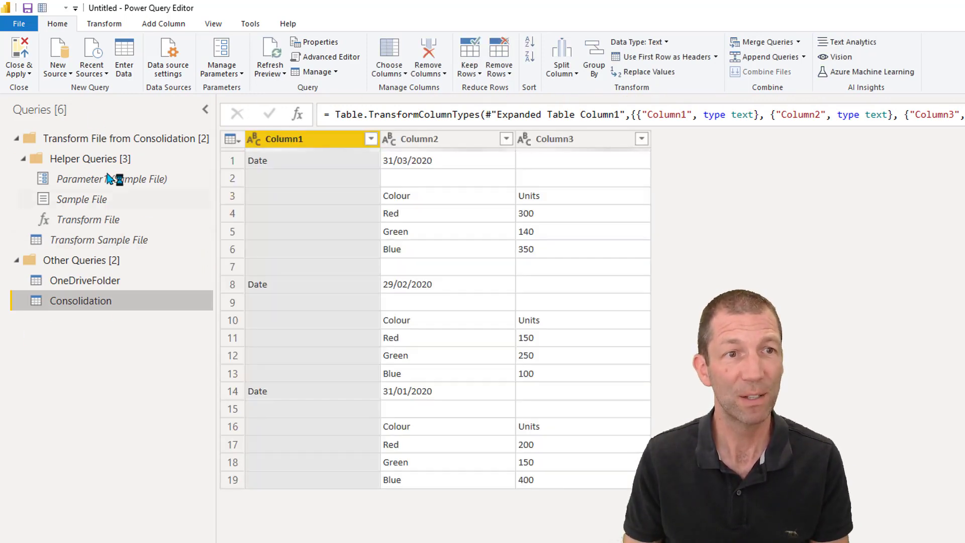
{"action": "left_click", "coordinate": [105, 246]}
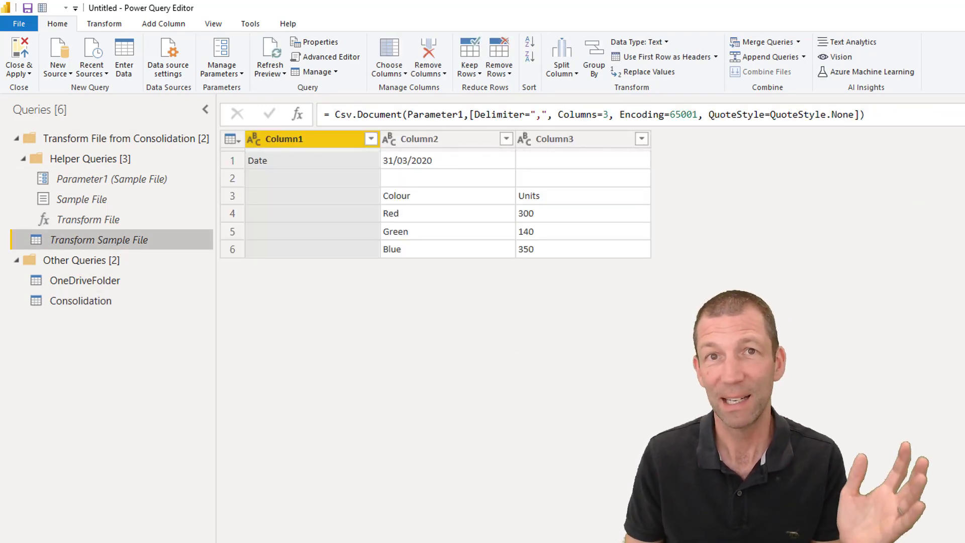
{"action": "left_click", "coordinate": [105, 302]}
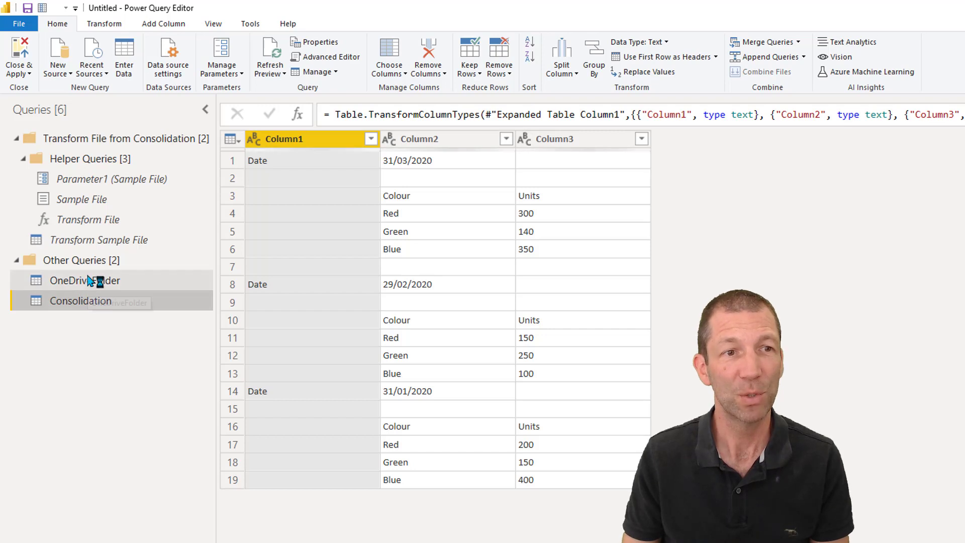
{"action": "left_click", "coordinate": [106, 280]}
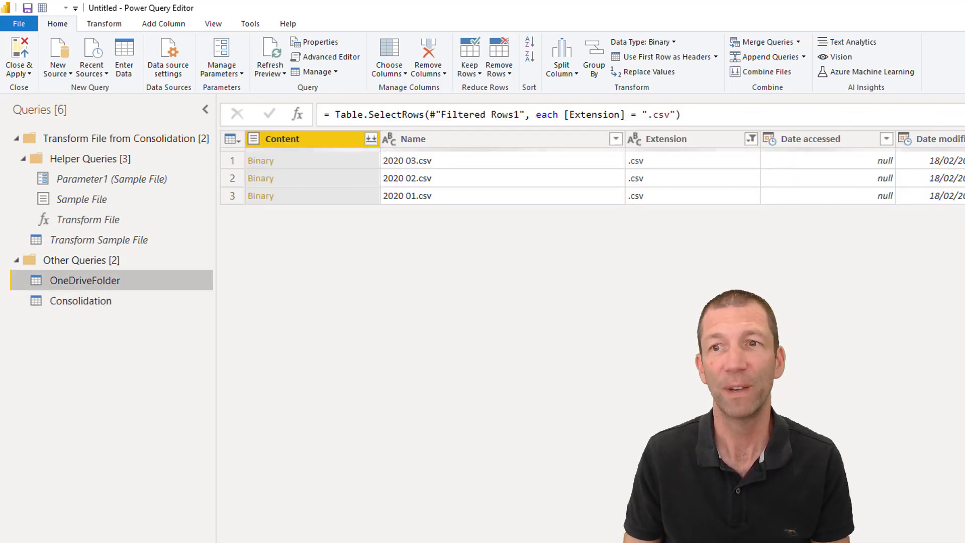
{"action": "key", "text": "Up"}
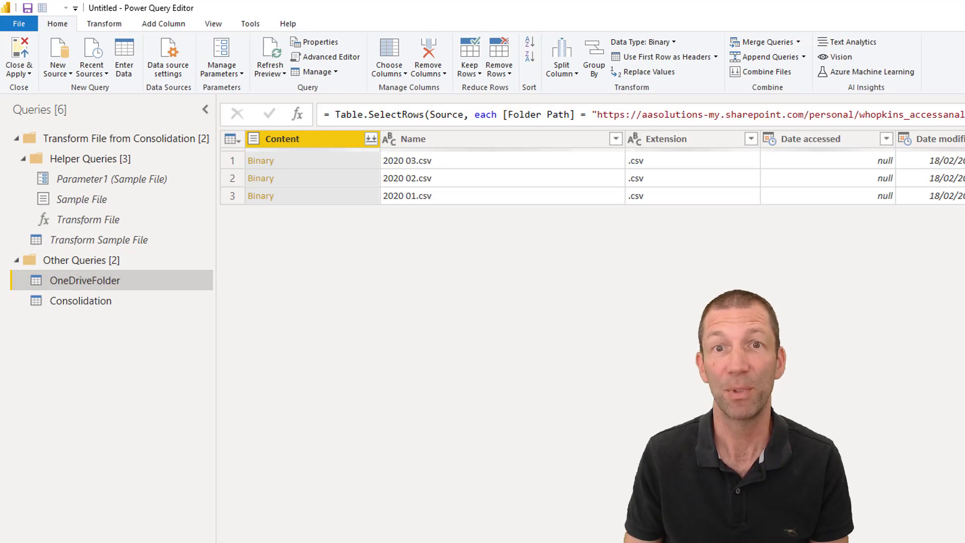
{"action": "key", "text": "Down"}
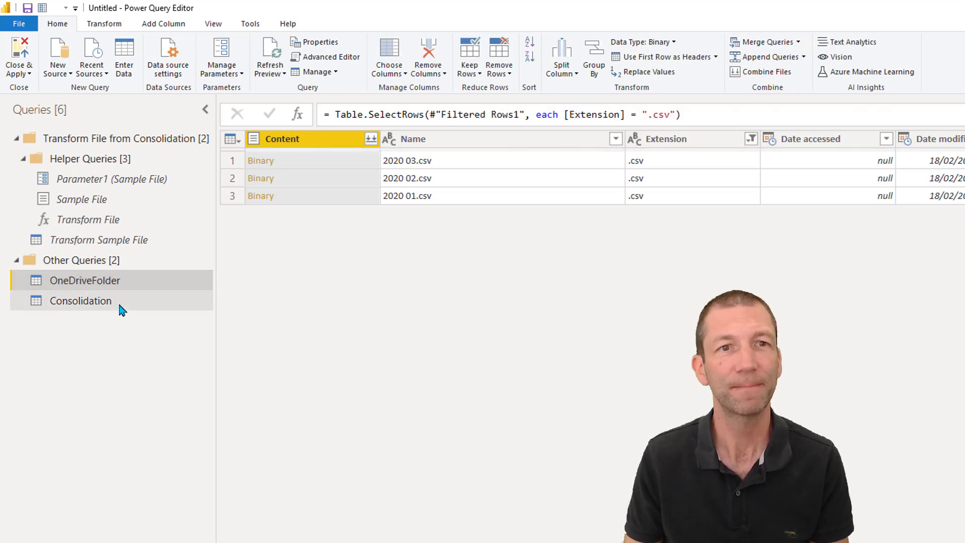